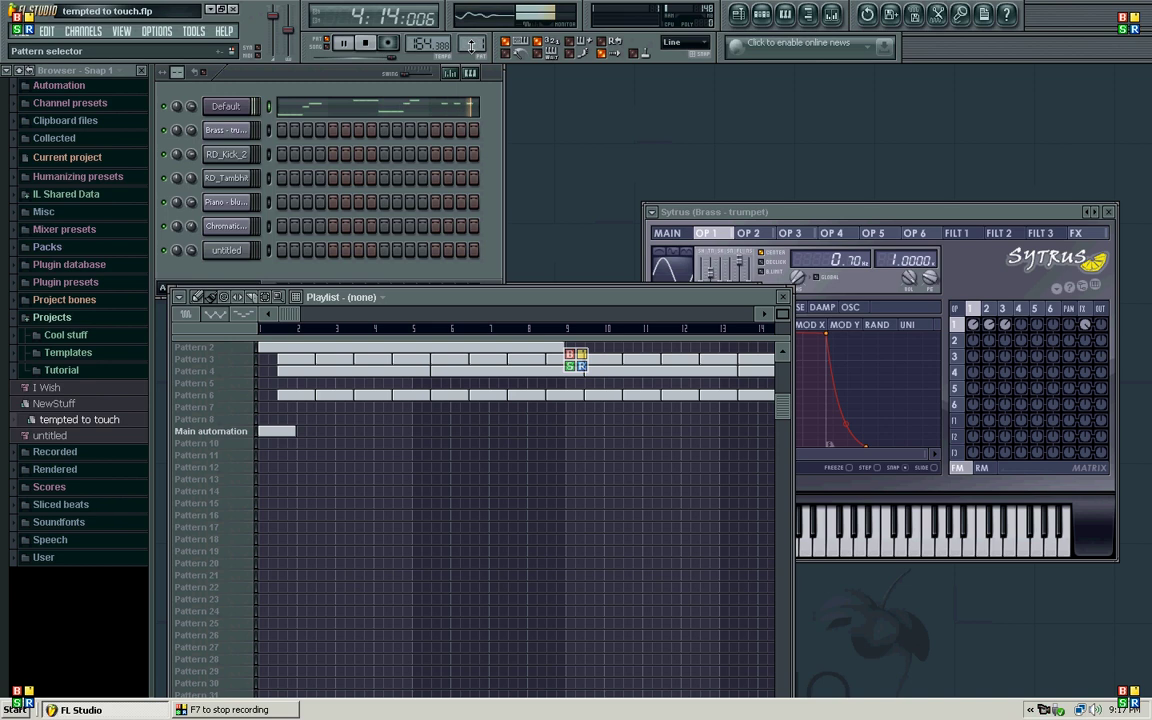
# Audition Pattern 2 and Pattern 3 one after the other, stopping playback after each
pyautogui.moveTo(471, 43); pyautogui.dragTo(471, 33)
pyautogui.click(343, 45)
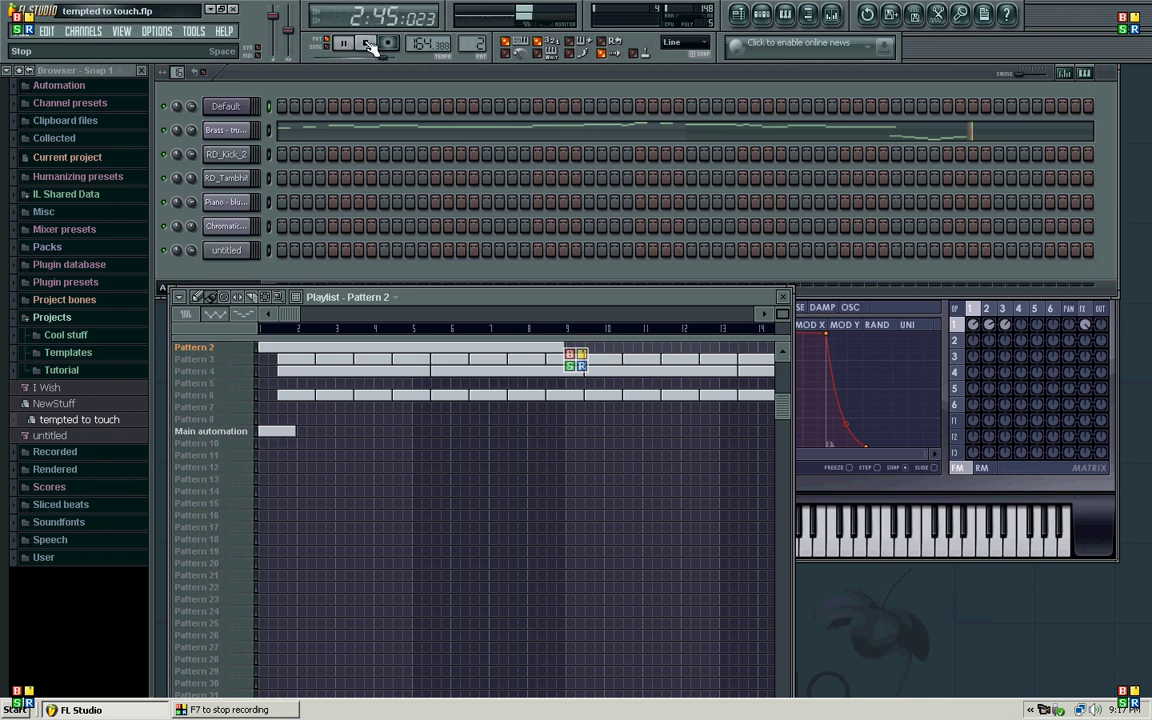
pyautogui.click(367, 43)
pyautogui.moveTo(472, 43); pyautogui.dragTo(472, 33)
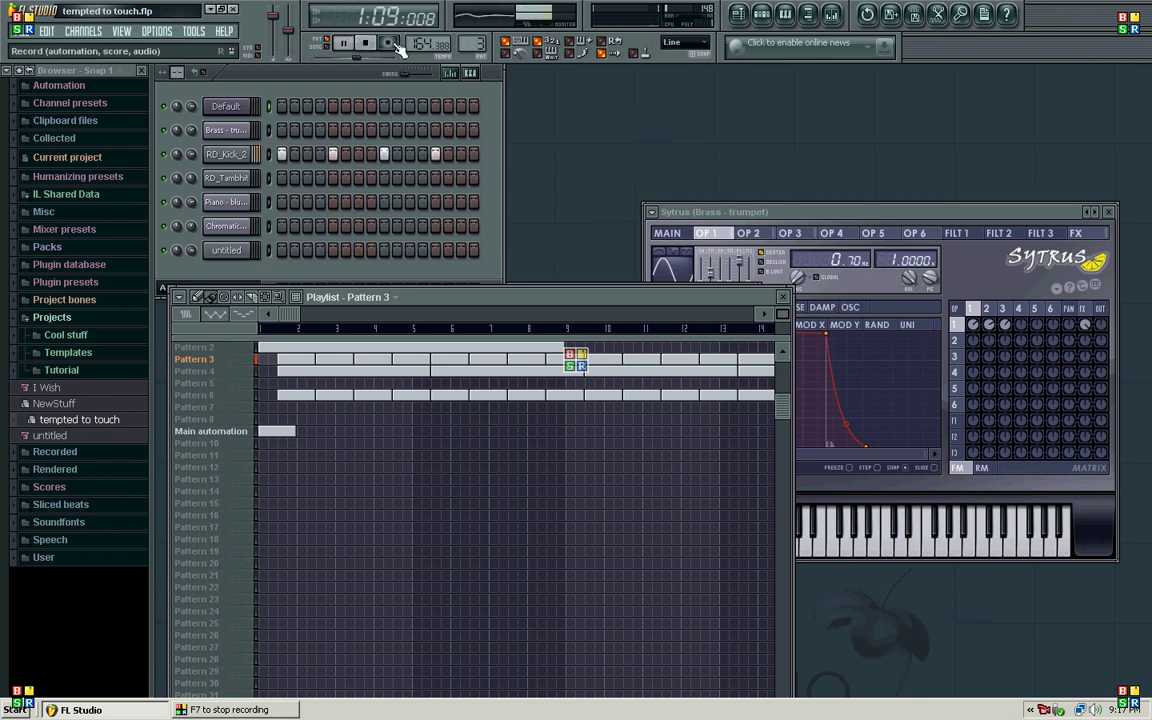
pyautogui.click(370, 44)
# Audition Patterns 4, 5 and 6 in turn and stop playback
pyautogui.moveTo(472, 43); pyautogui.dragTo(472, 33)
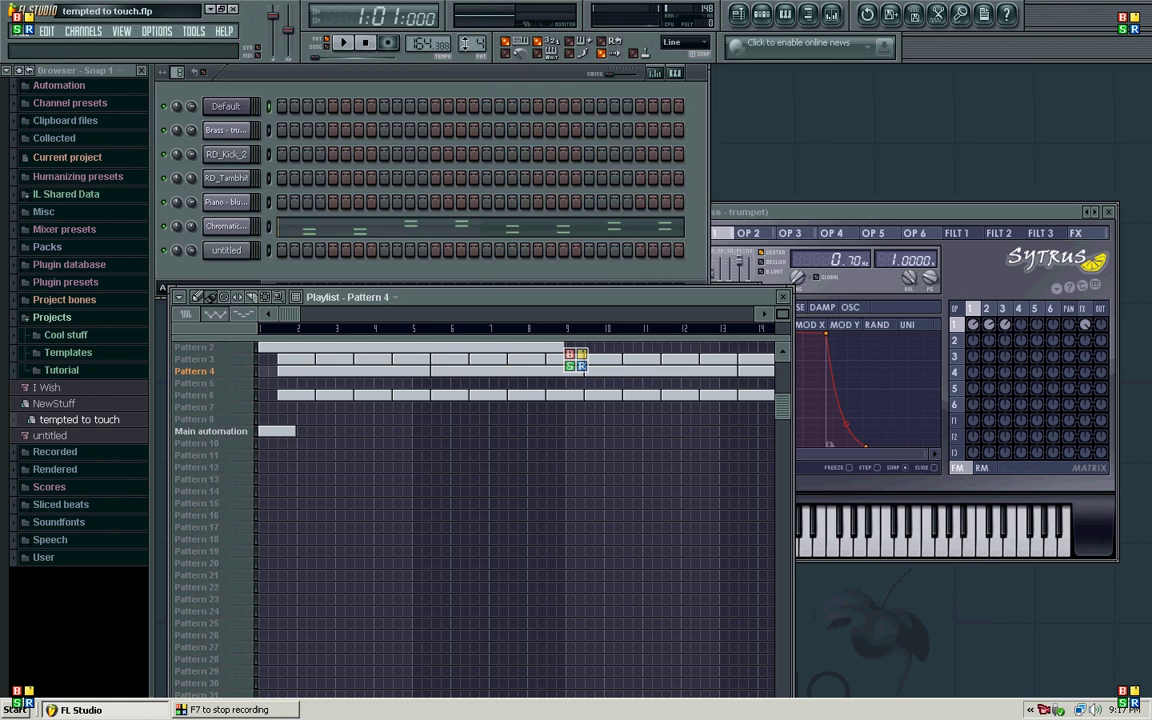
pyautogui.click(345, 46)
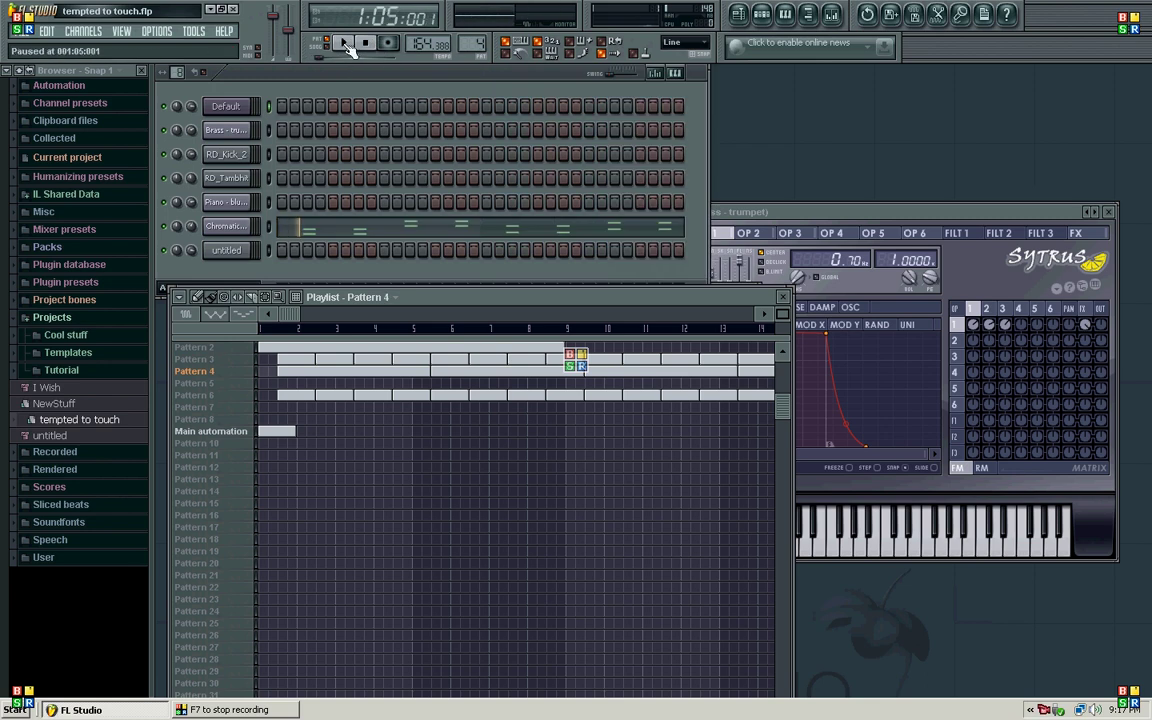
pyautogui.click(345, 46)
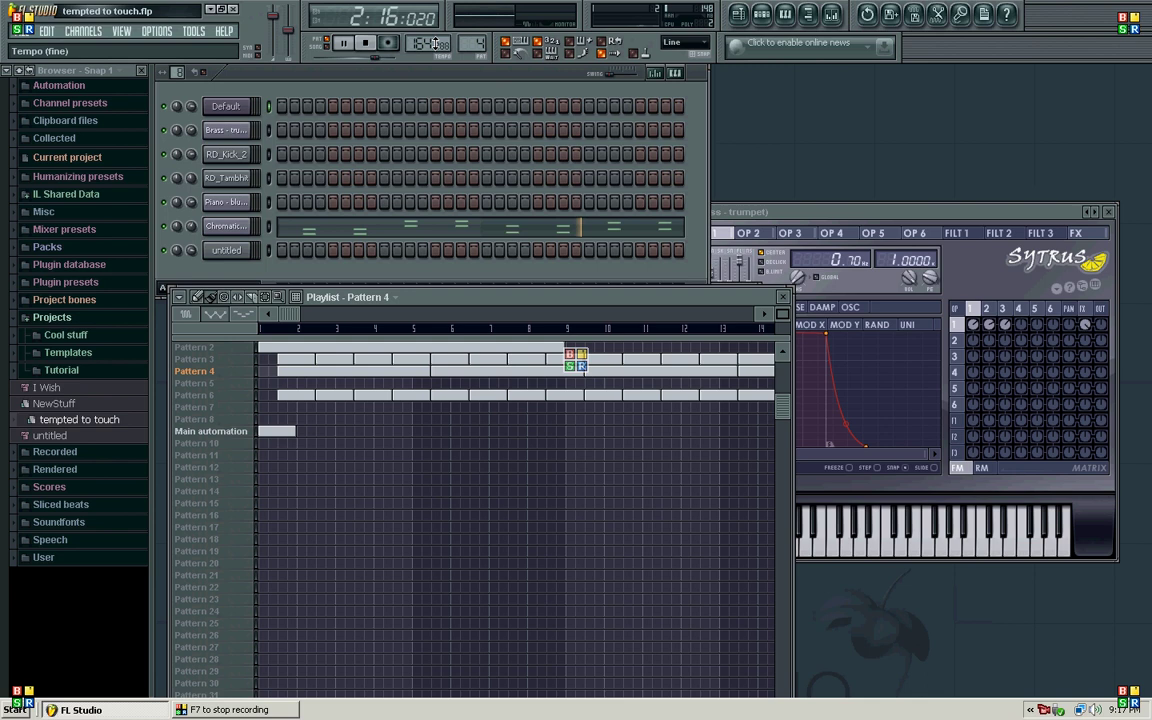
pyautogui.scroll(1, 466, 44)
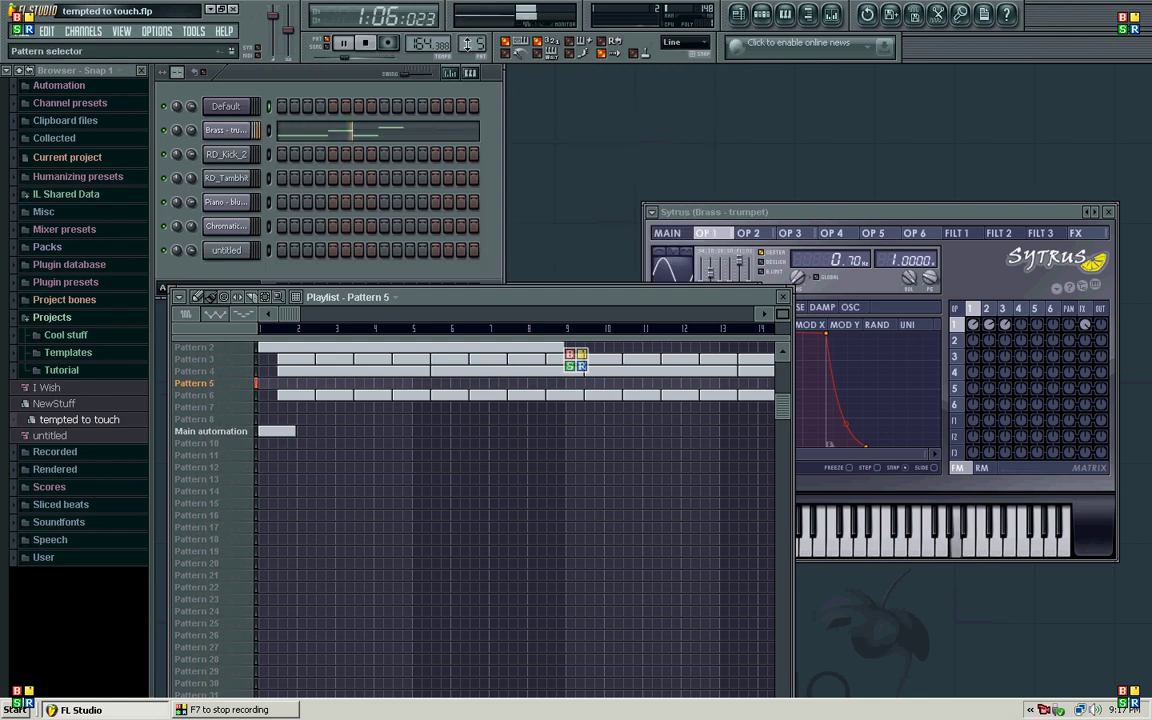
pyautogui.click(367, 47)
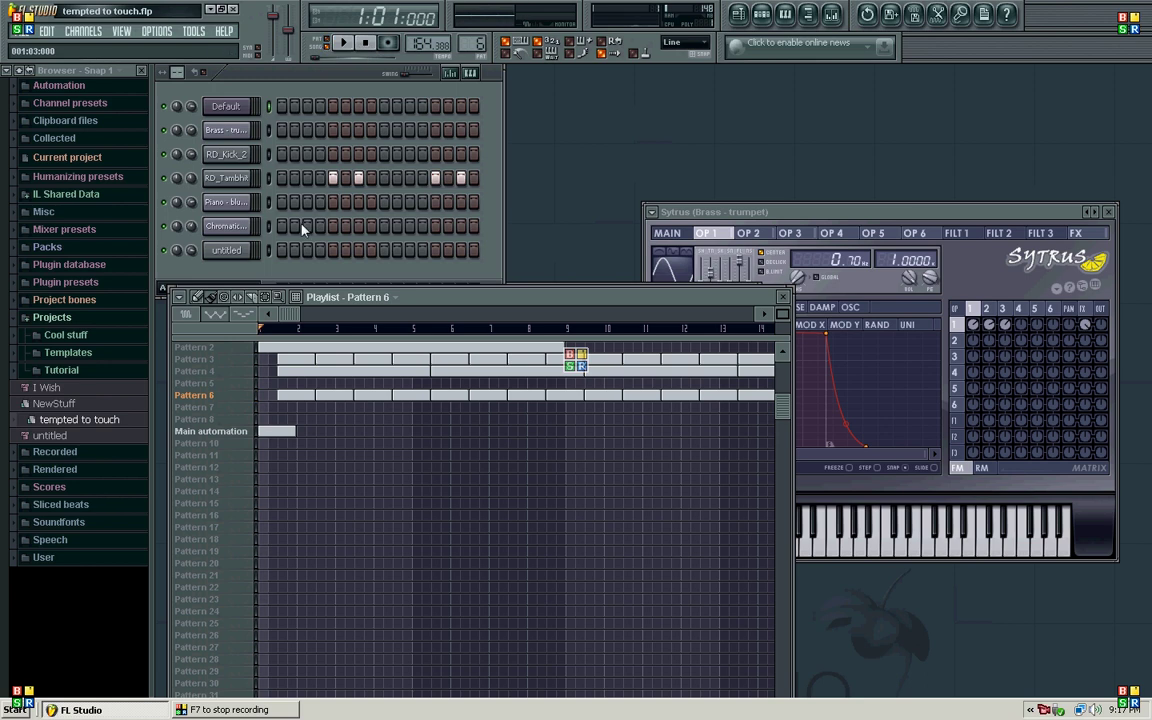
# Enlarge the Playlist window upward and widen it to show about 17 bars
pyautogui.moveTo(485, 261); pyautogui.dragTo(485, 86)
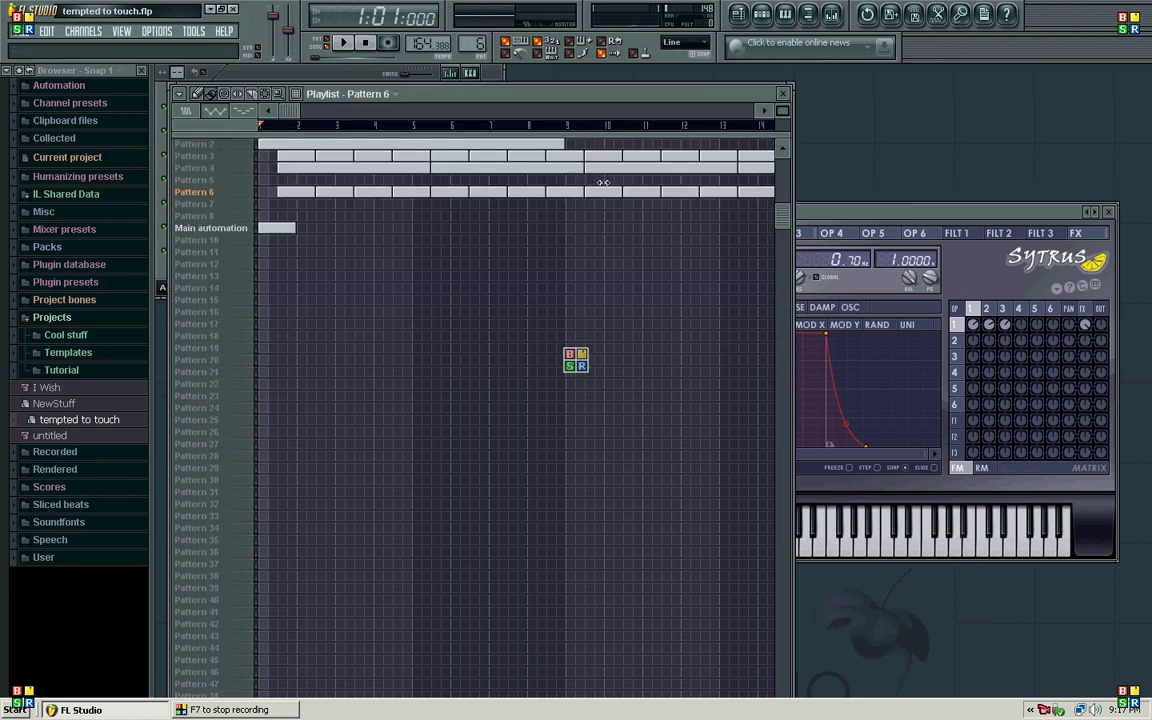
pyautogui.moveTo(923, 271); pyautogui.dragTo(925, 271)
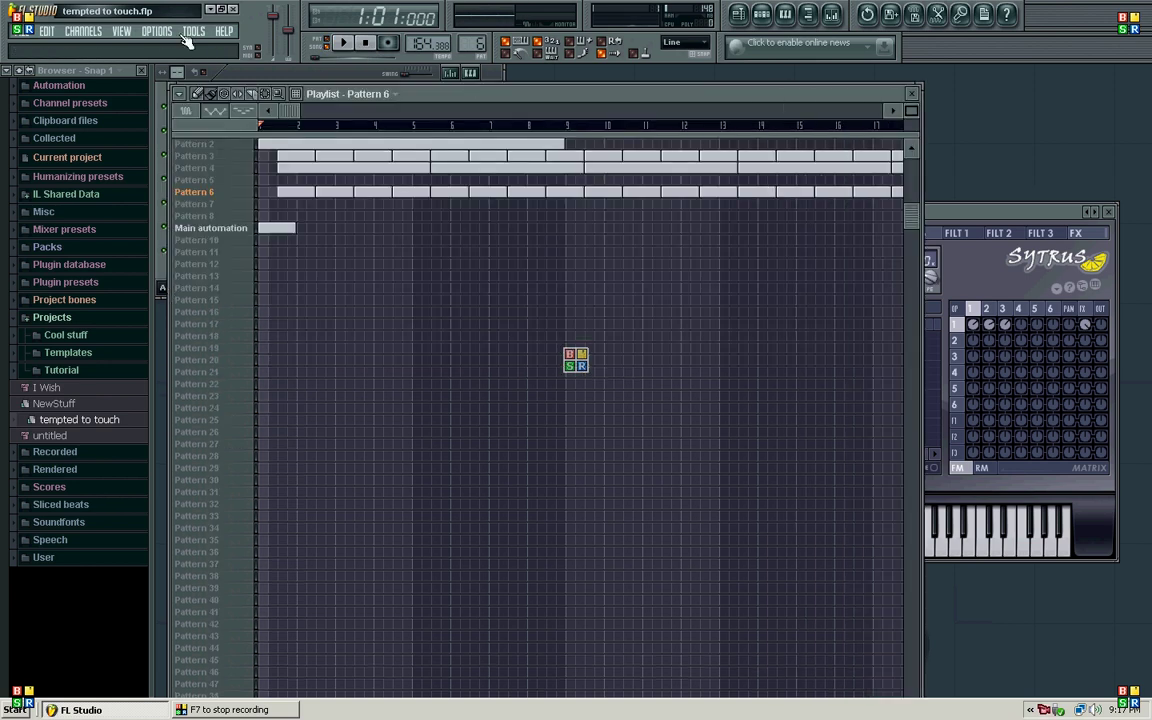
# Open WordPad with a blank document and hide its toolbar, format bar and ruler
pyautogui.click(20, 709)
pyautogui.click(54, 595)
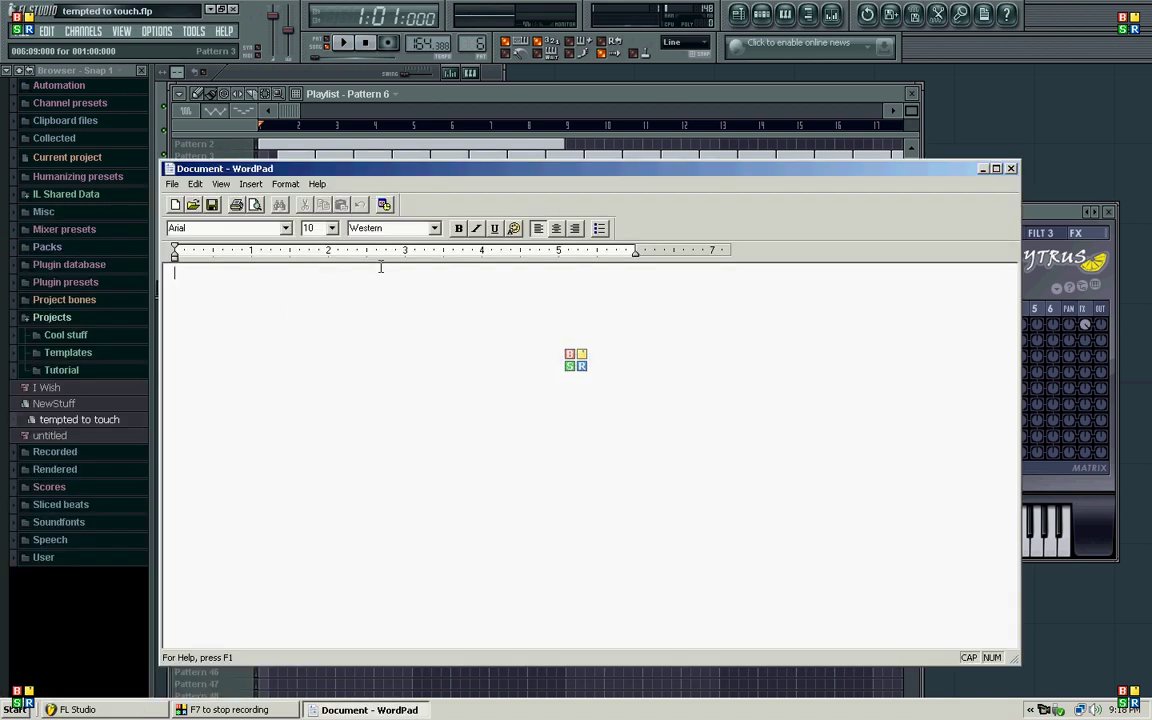
pyautogui.click(246, 186)
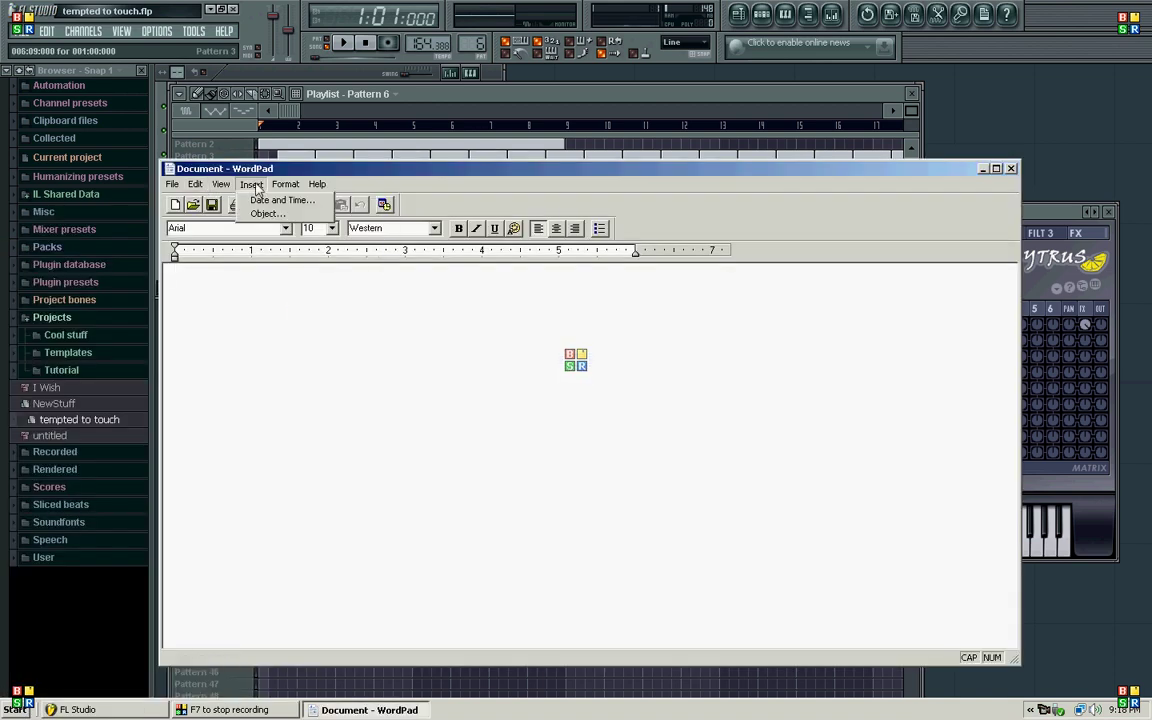
pyautogui.click(228, 202)
pyautogui.click(230, 213)
pyautogui.click(221, 184)
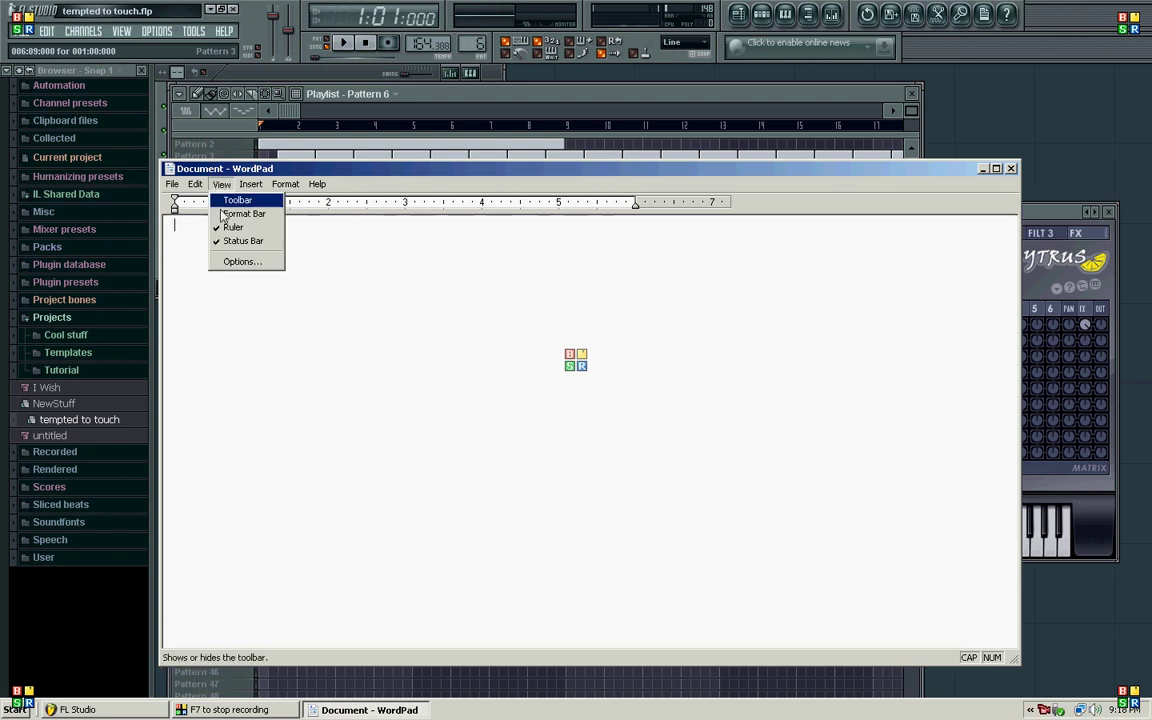
pyautogui.click(226, 227)
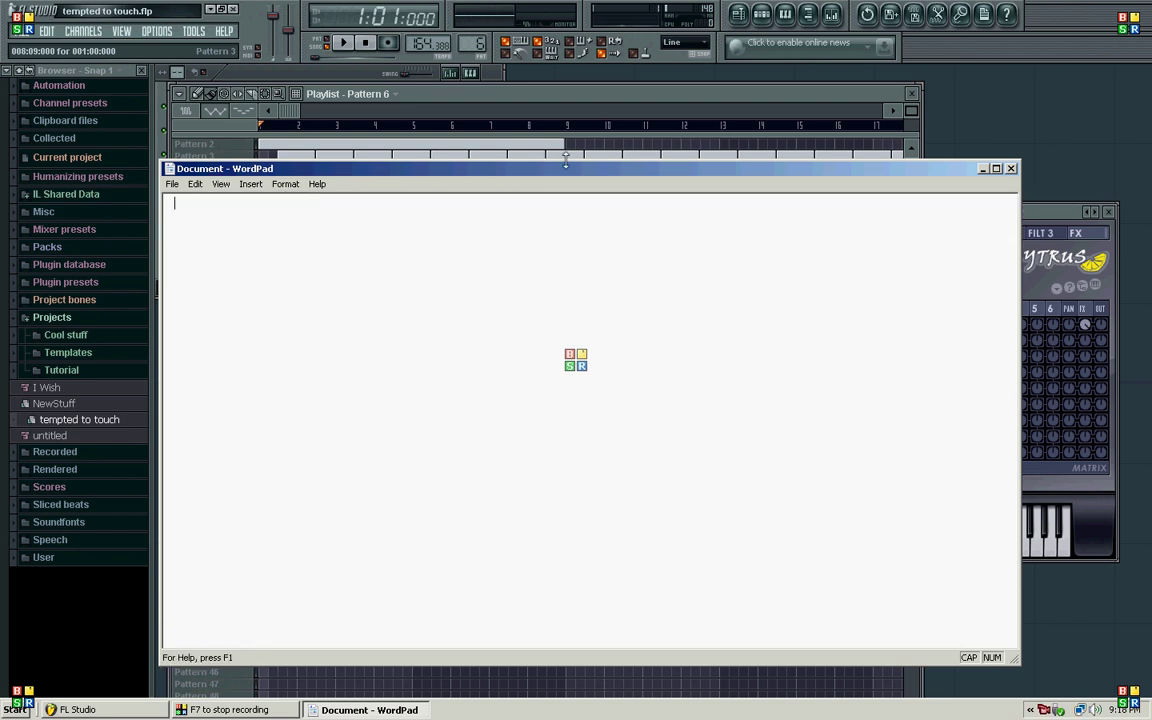
# Start song playback in FL Studio and return to the blank WordPad document
pyautogui.click(618, 91)
pyautogui.click(343, 43)
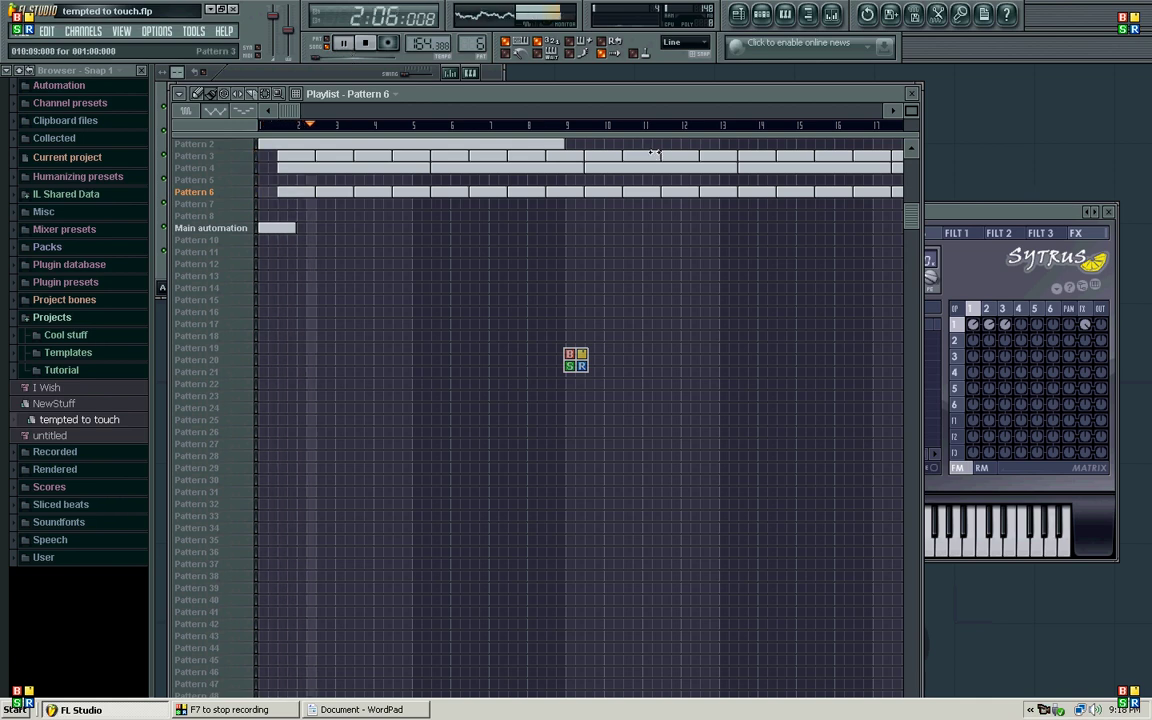
pyautogui.click(360, 709)
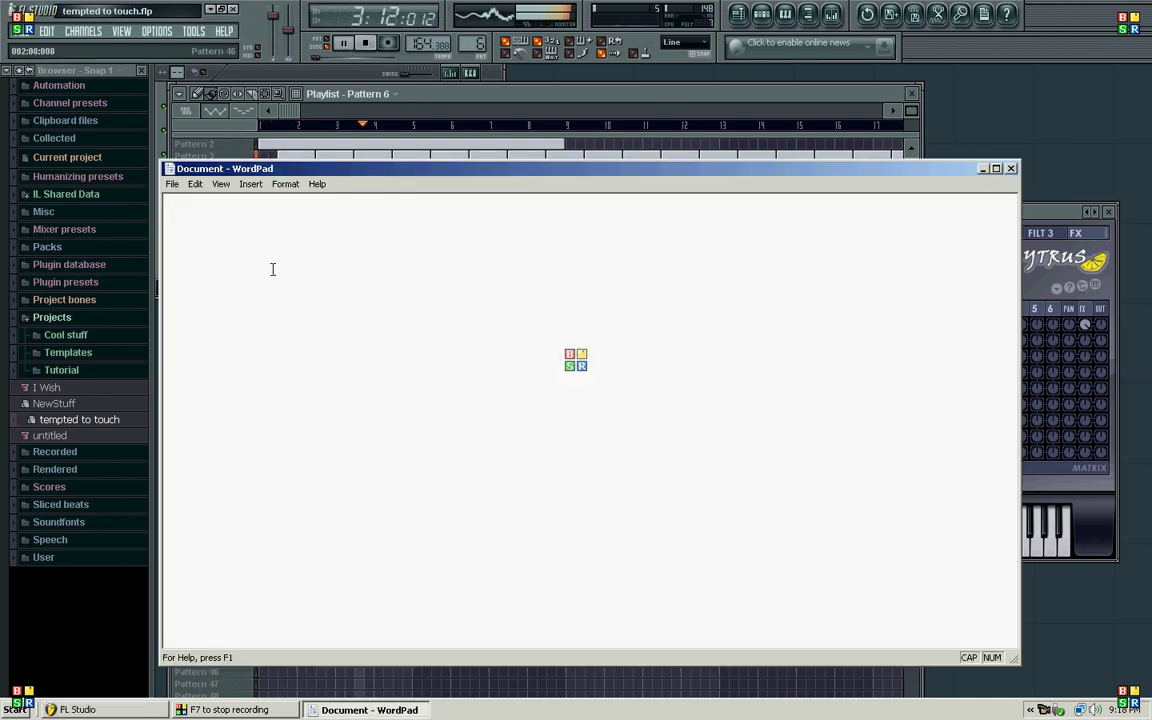
# Set the WordPad document's font size to 28, keeping Arial Regular
pyautogui.click(285, 184)
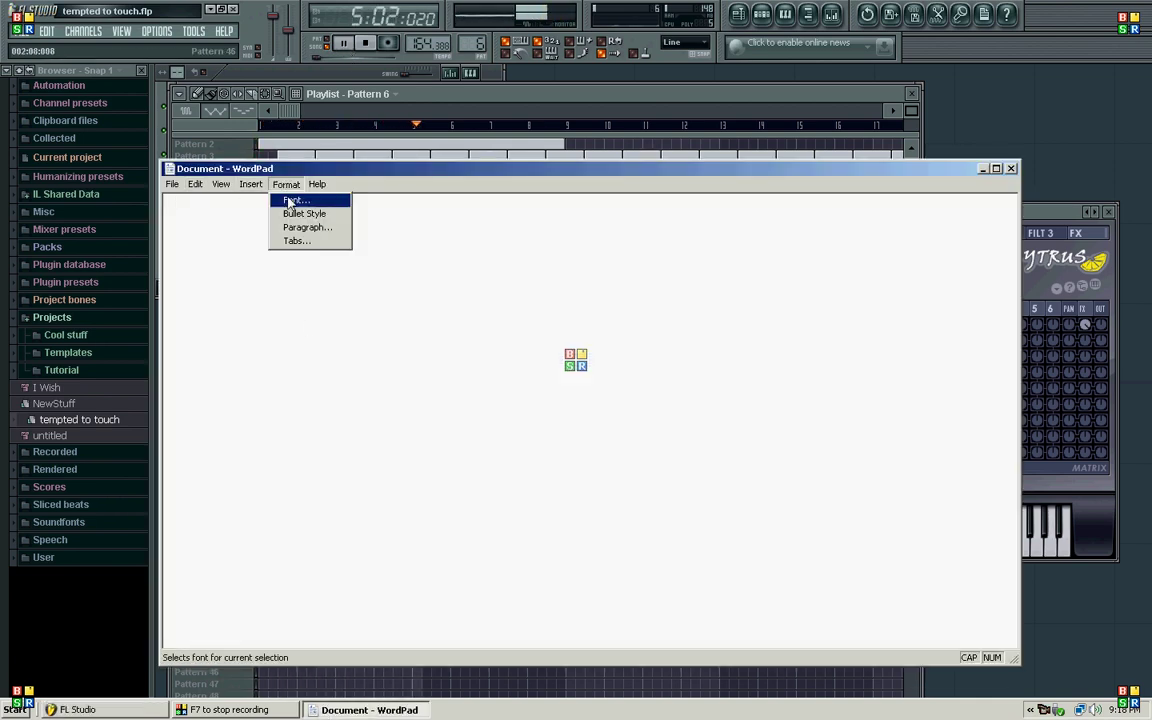
pyautogui.click(287, 202)
pyautogui.click(680, 398)
pyautogui.click(655, 398)
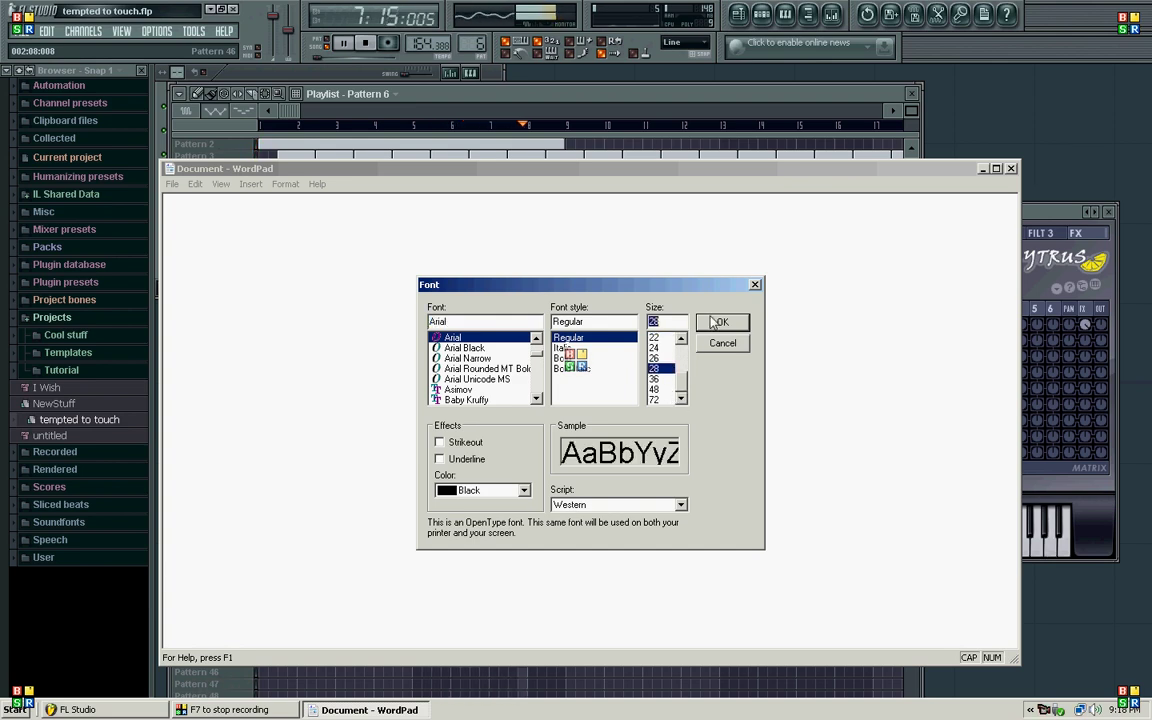
pyautogui.click(716, 318)
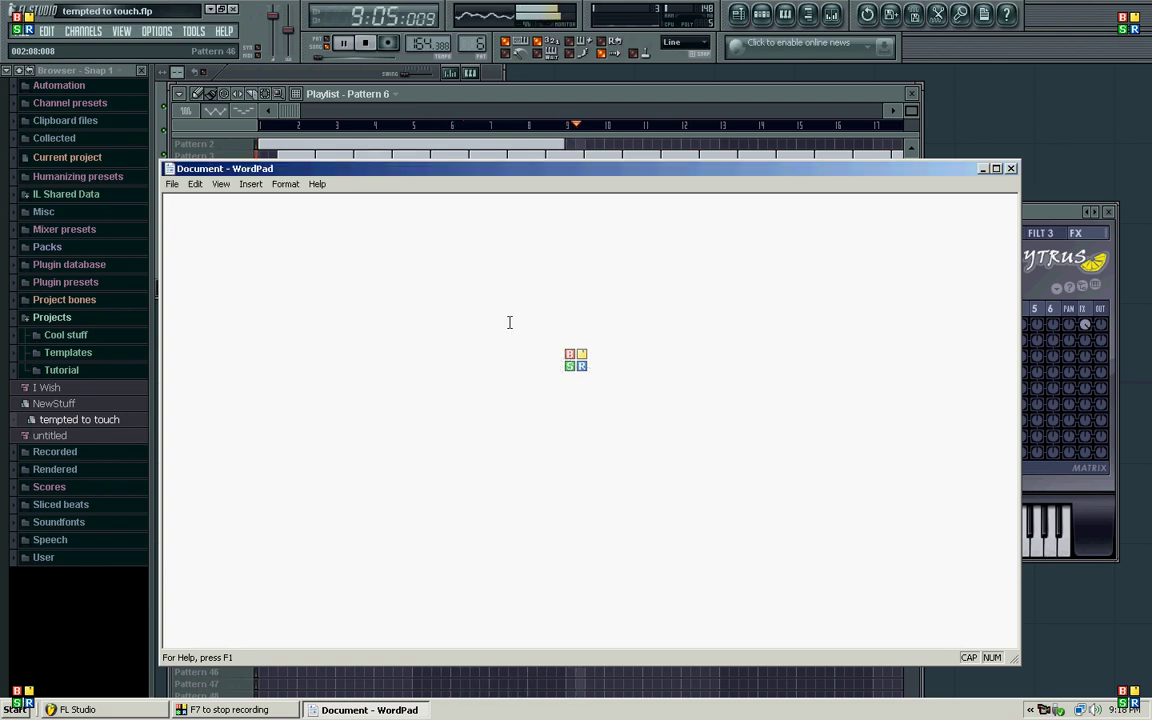
# Write "BERES HAMMOND" on the first line and "TEMPTED TO TOUCH" on the second line of the document
pyautogui.write('BERES HAMMOND')
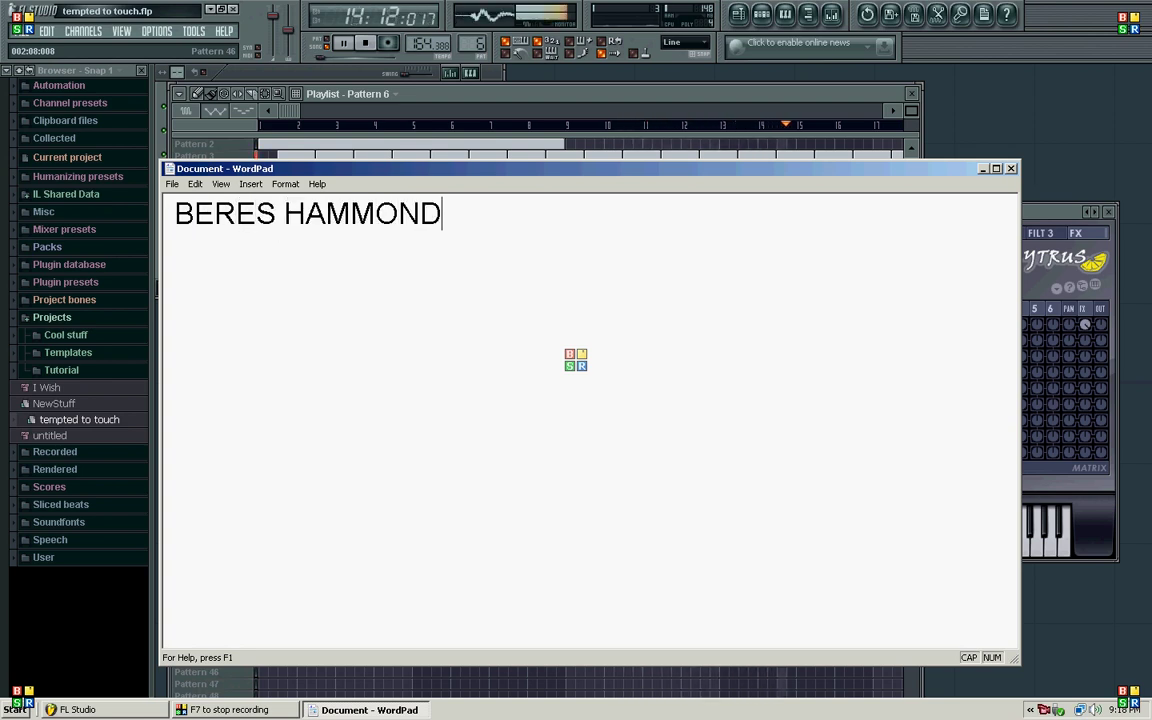
pyautogui.press('Return')
pyautogui.write('TEMPTED')
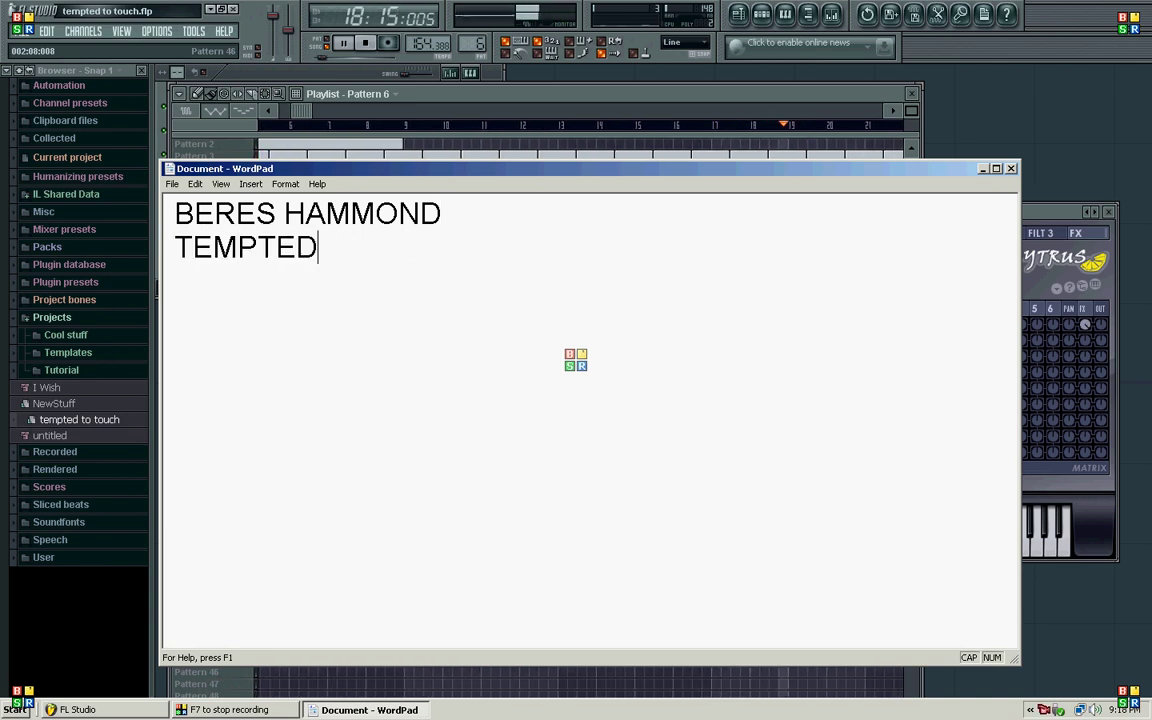
pyautogui.write(' TO TOUCH')
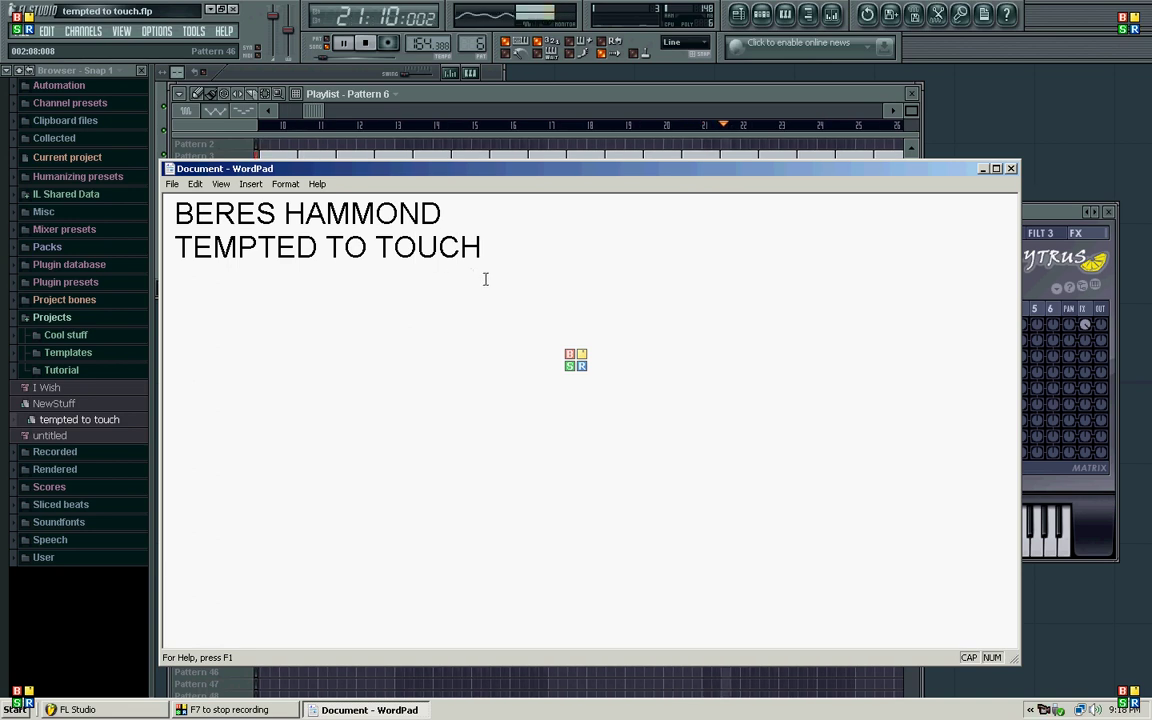
# Delete both lines of the artist and song title text, leaving the document empty
pyautogui.press('BackSpace')
pyautogui.press('BackSpace')
pyautogui.press('BackSpace')
pyautogui.press('BackSpace')
pyautogui.press('BackSpace')
pyautogui.press('BackSpace')
pyautogui.press('BackSpace')
pyautogui.press('BackSpace')
pyautogui.press('BackSpace')
pyautogui.press('BackSpace')
pyautogui.press('BackSpace')
pyautogui.press('BackSpace')
pyautogui.press('BackSpace')
pyautogui.press('BackSpace')
pyautogui.press('BackSpace')
pyautogui.press('BackSpace')
pyautogui.press('BackSpace')
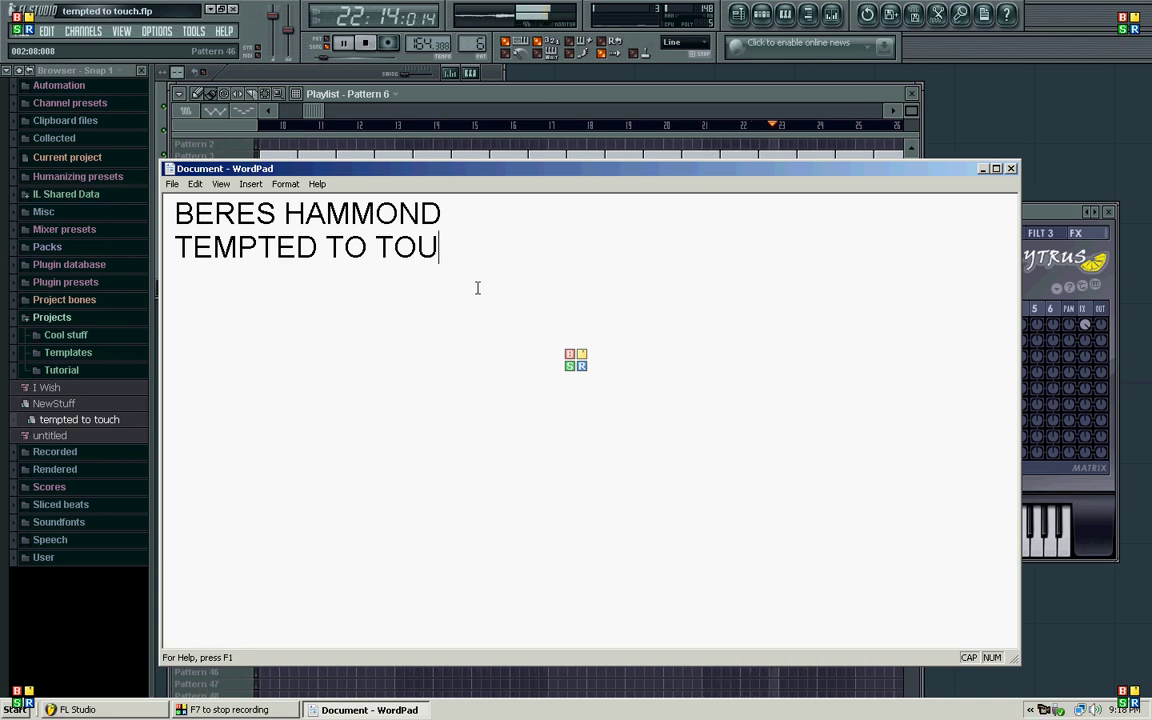
pyautogui.press('BackSpace')
pyautogui.press('BackSpace')
pyautogui.press('BackSpace')
pyautogui.press('BackSpace')
pyautogui.press('BackSpace')
pyautogui.press('BackSpace')
pyautogui.press('BackSpace')
pyautogui.press('BackSpace')
pyautogui.press('BackSpace')
pyautogui.press('BackSpace')
pyautogui.press('BackSpace')
pyautogui.press('BackSpace')
pyautogui.press('BackSpace')
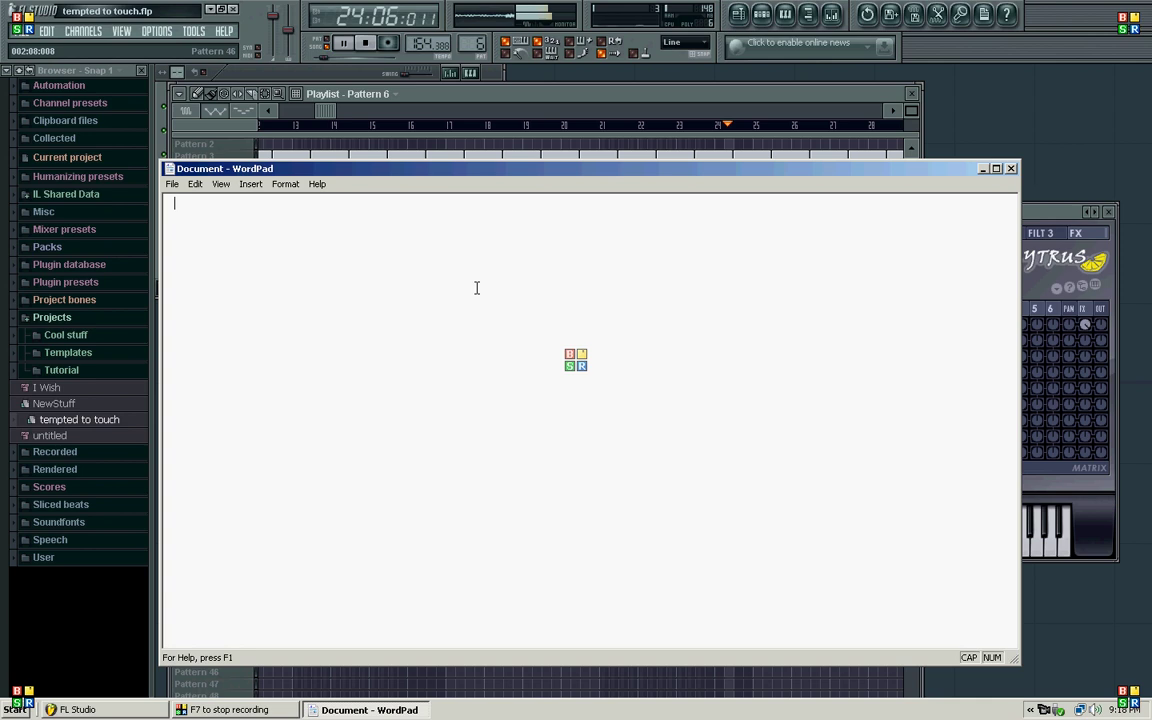
# Write "THIS IS ANOTHA 1 FROM DA 1" on the first line and "ND ONLY..............." on the second
pyautogui.write('THIS I')
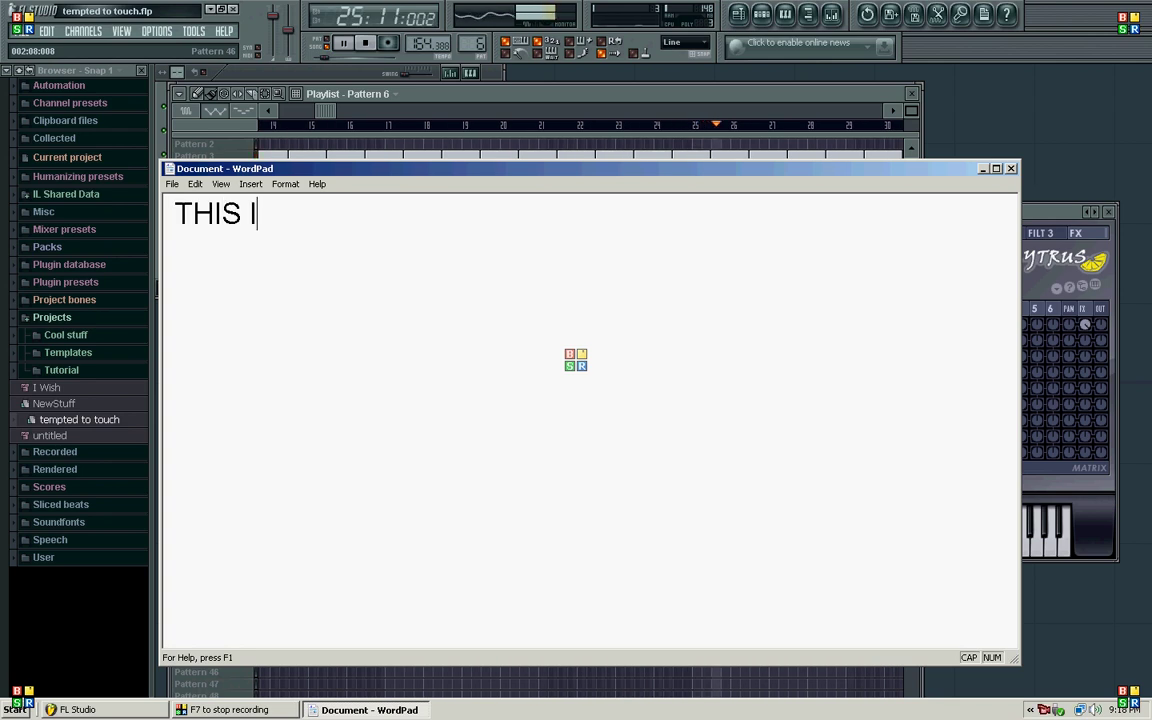
pyautogui.write('S D')
pyautogui.press('BackSpace')
pyautogui.write('A')
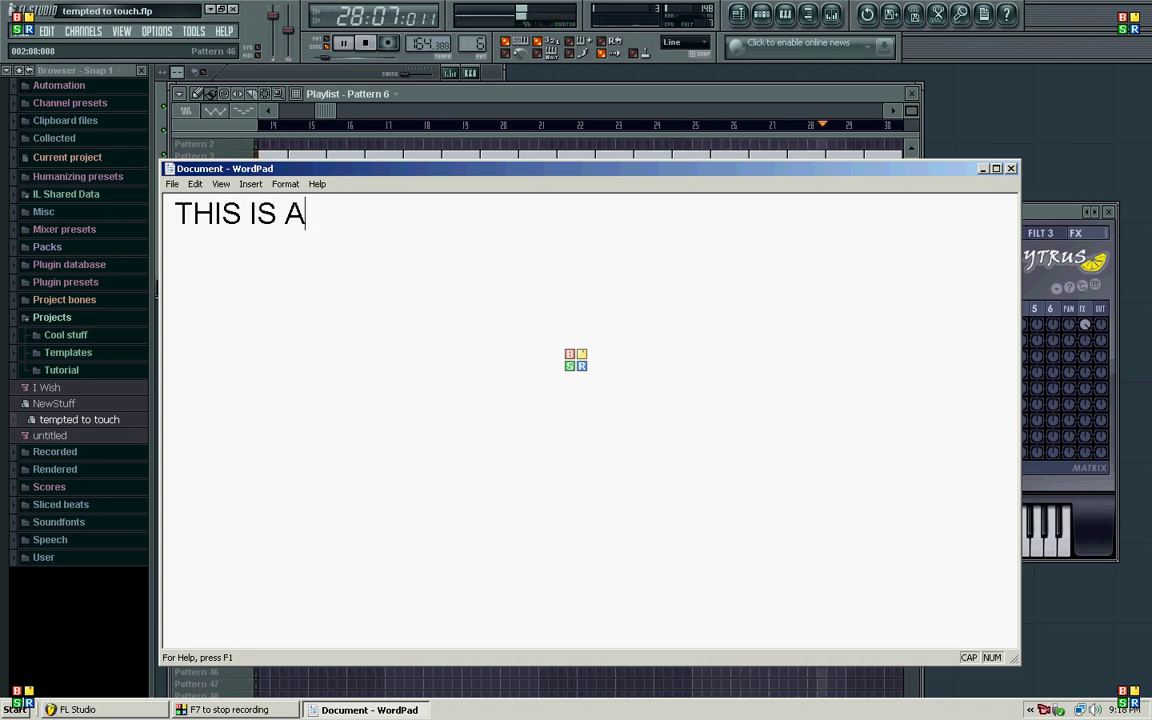
pyautogui.write('NOTHA 1')
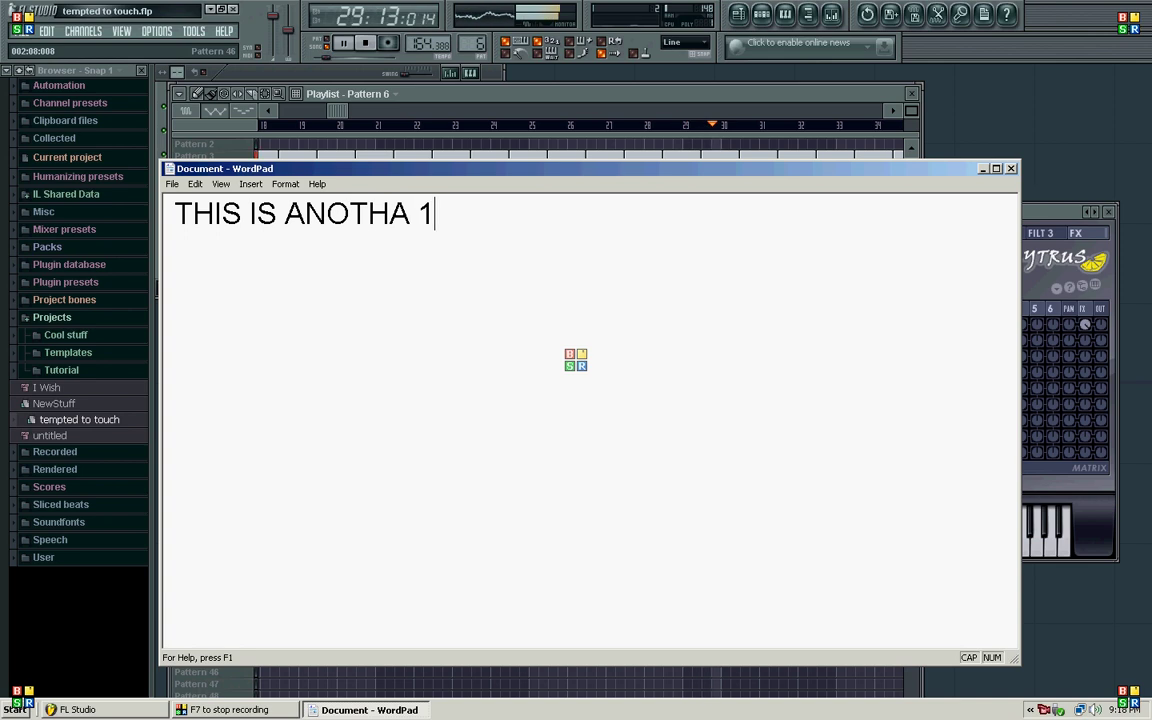
pyautogui.write(' FROM')
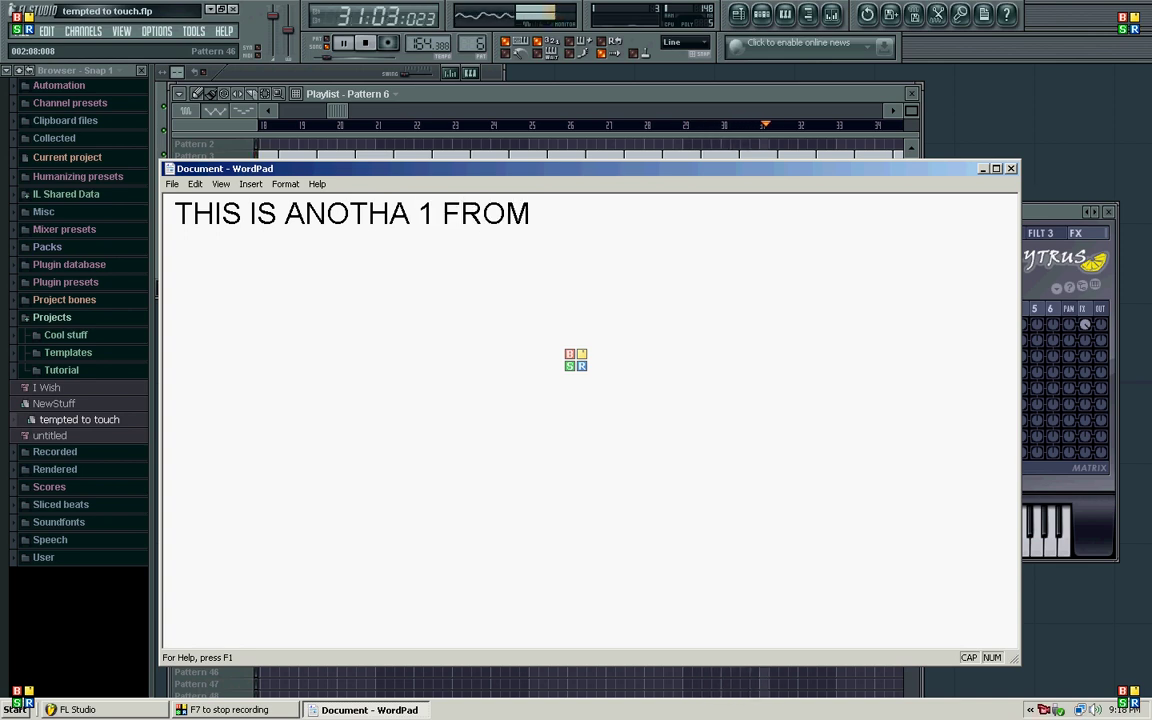
pyautogui.write(' DA 1')
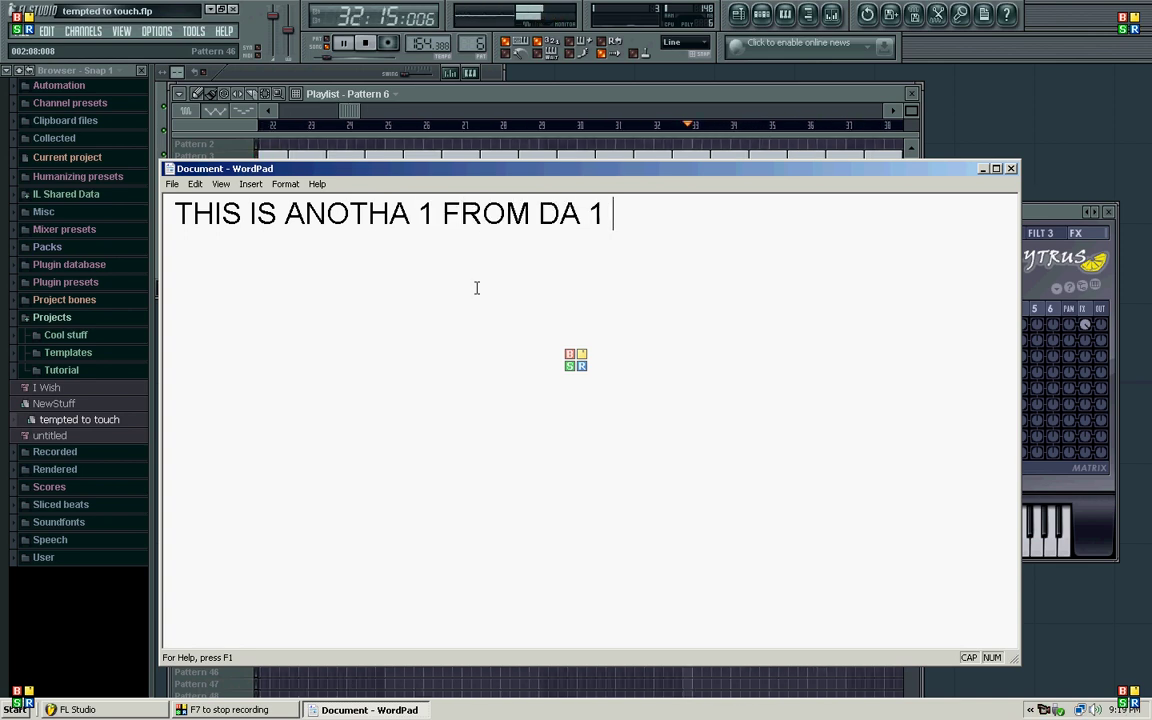
pyautogui.press('Return')
pyautogui.write('ND OLNL')
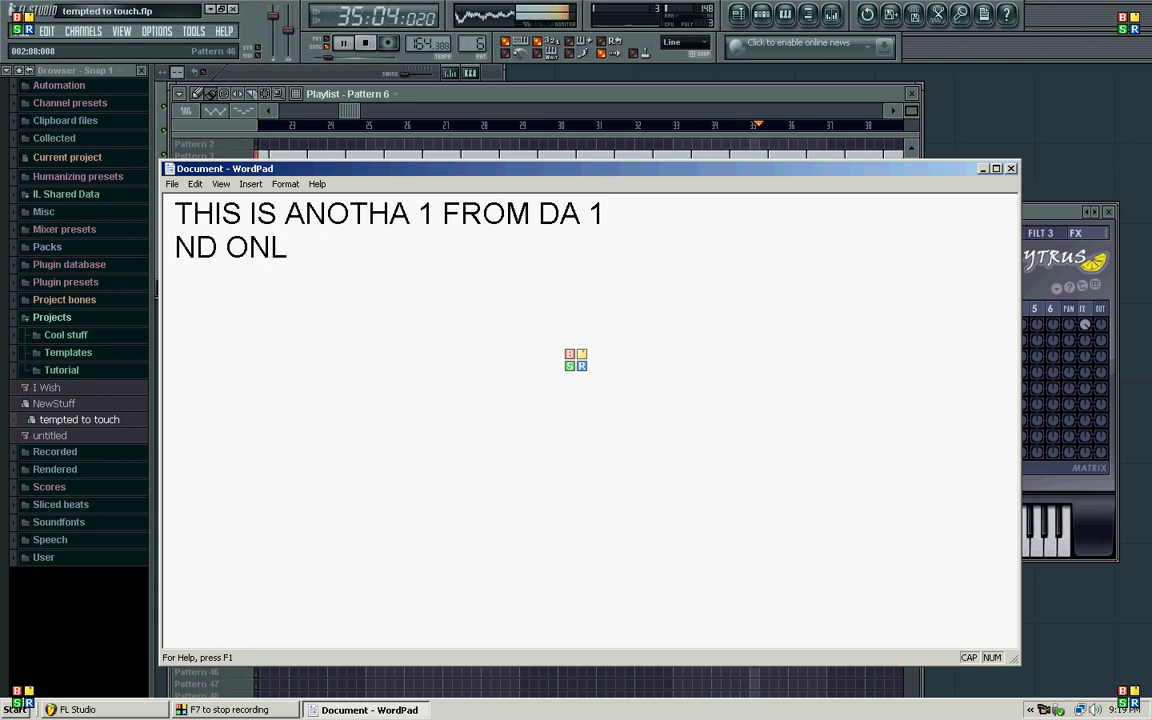
pyautogui.write('Y')
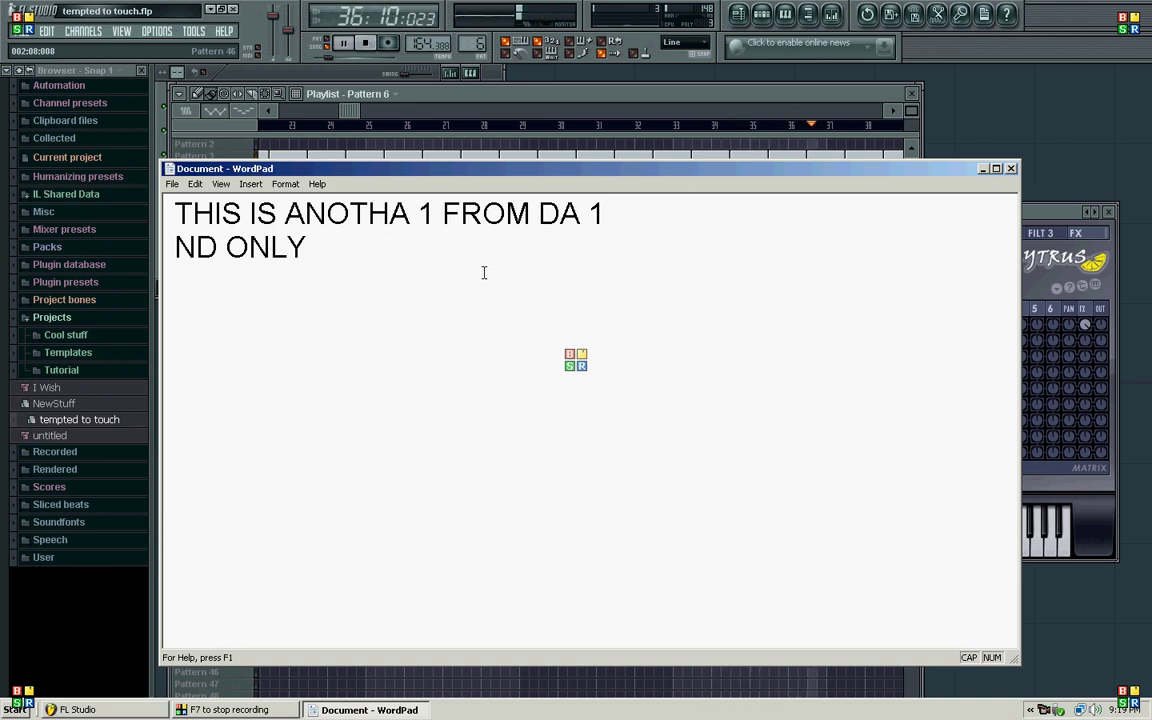
pyautogui.write('...............')
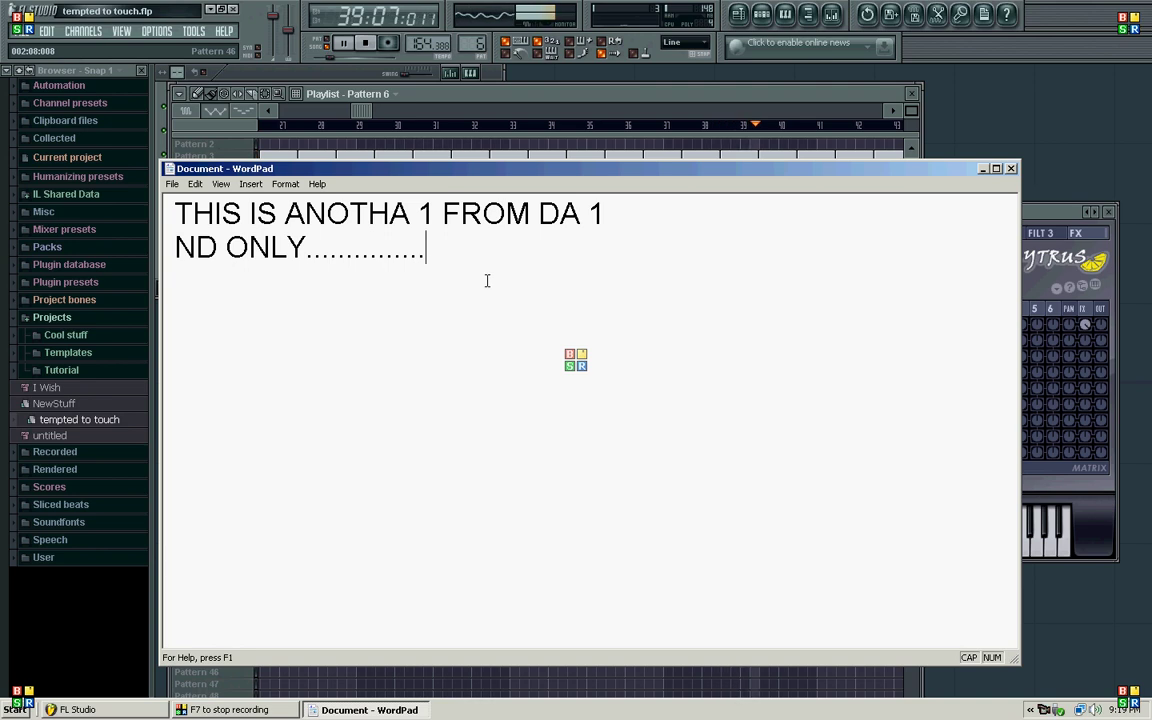
# Replace the whole two-line message in the document with the DJ's stage name
pyautogui.moveTo(482, 281); pyautogui.dragTo(141, 186)
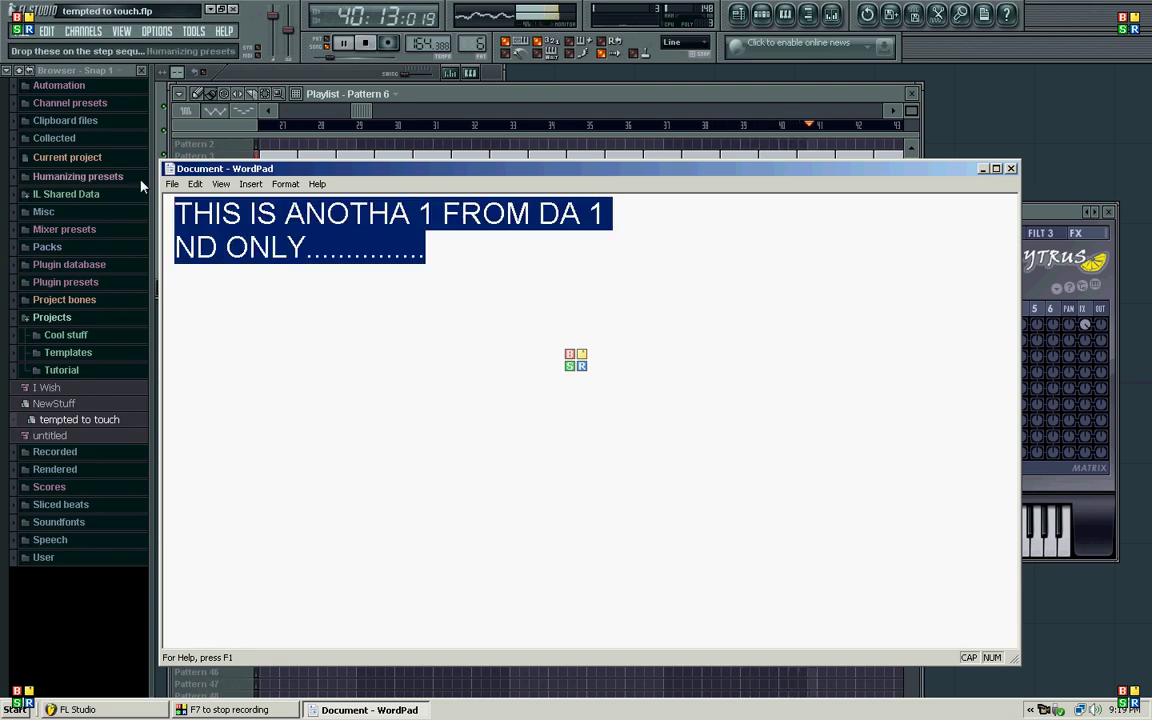
pyautogui.write('DJ BRA')
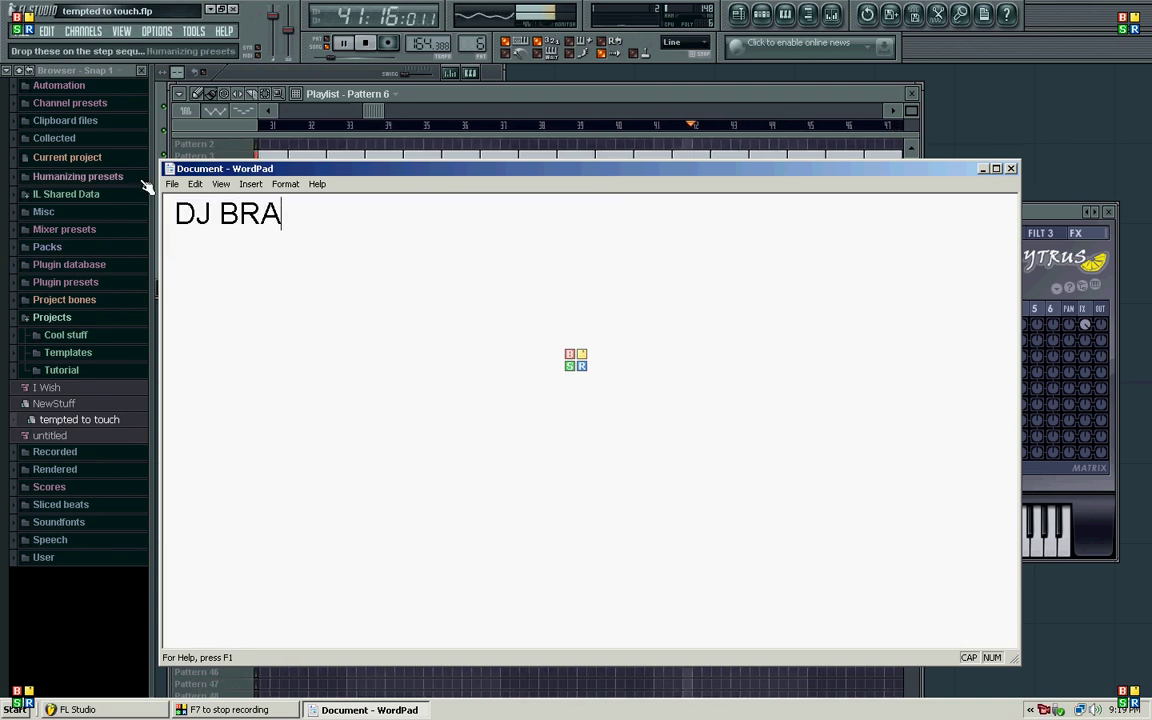
pyautogui.write('N BOOGY')
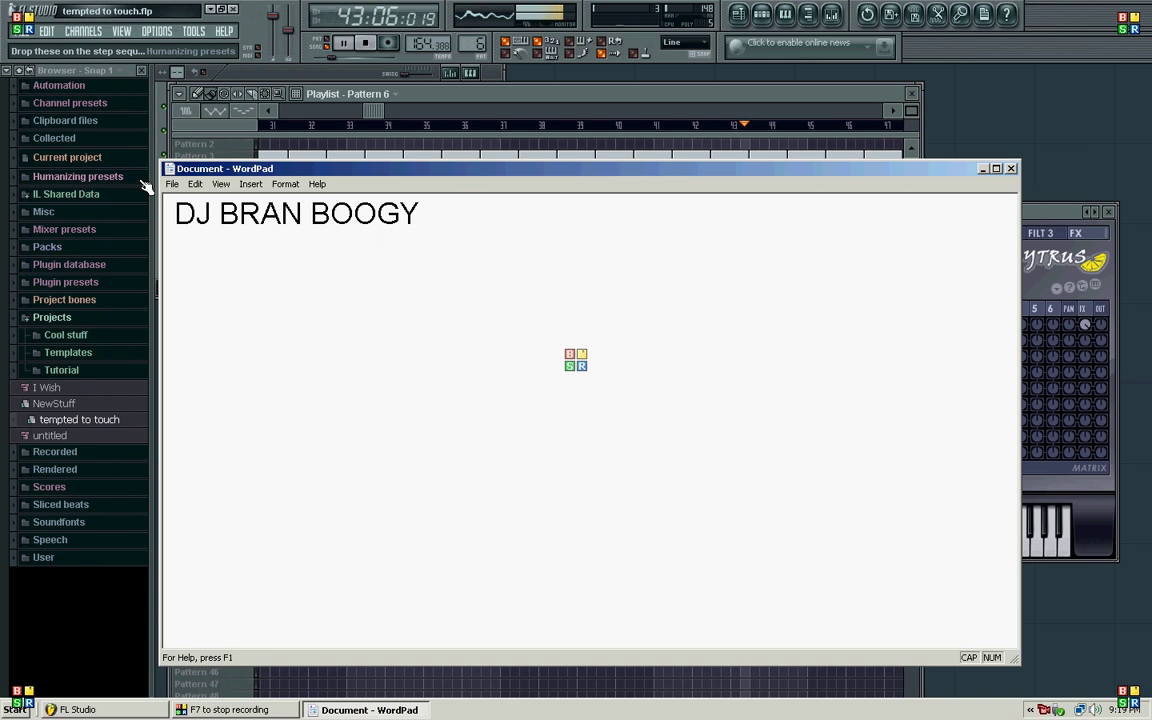
pyautogui.moveTo(435, 221); pyautogui.dragTo(614, 253)
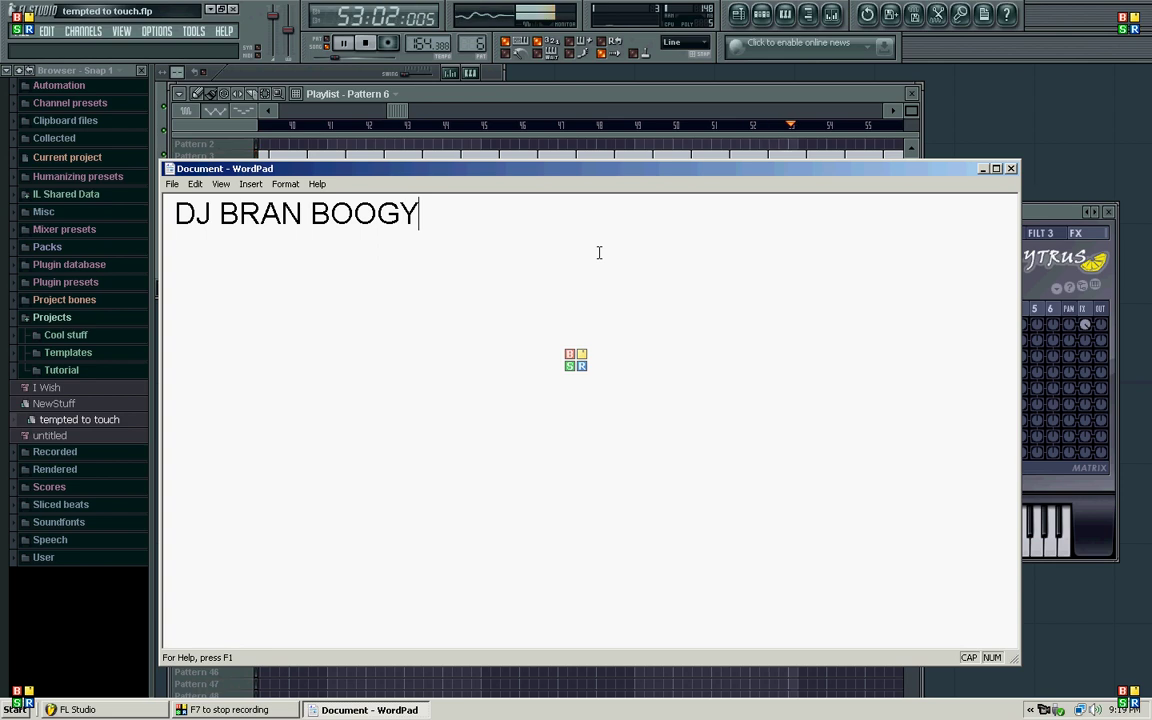
# Erase the DJ's stage name from the document and close WordPad, discarding the changes
pyautogui.press('BackSpace')
pyautogui.press('BackSpace')
pyautogui.press('BackSpace')
pyautogui.press('BackSpace')
pyautogui.press('BackSpace')
pyautogui.press('BackSpace')
pyautogui.press('BackSpace')
pyautogui.press('BackSpace')
pyautogui.press('BackSpace')
pyautogui.press('BackSpace')
pyautogui.press('BackSpace')
pyautogui.press('BackSpace')
pyautogui.press('BackSpace')
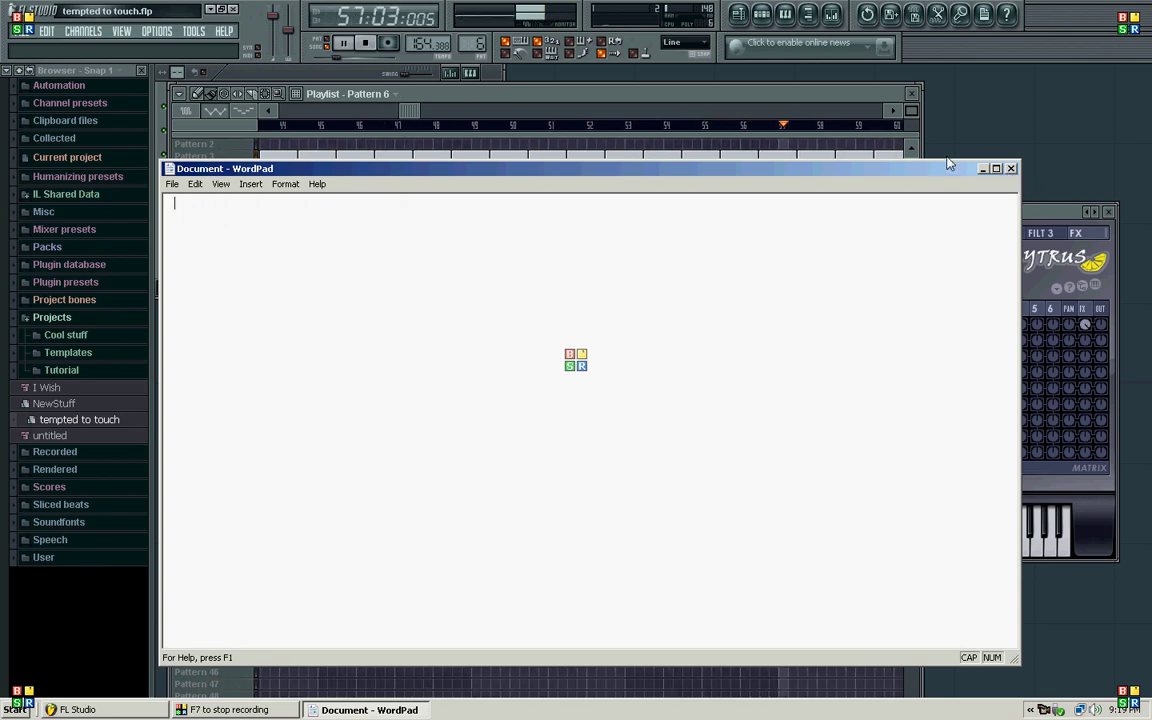
pyautogui.click(1009, 169)
pyautogui.click(631, 427)
# Collapse the Projects folder in the browser and open the Sound FX folder inside Packs
pyautogui.moveTo(422, 111); pyautogui.dragTo(652, 112)
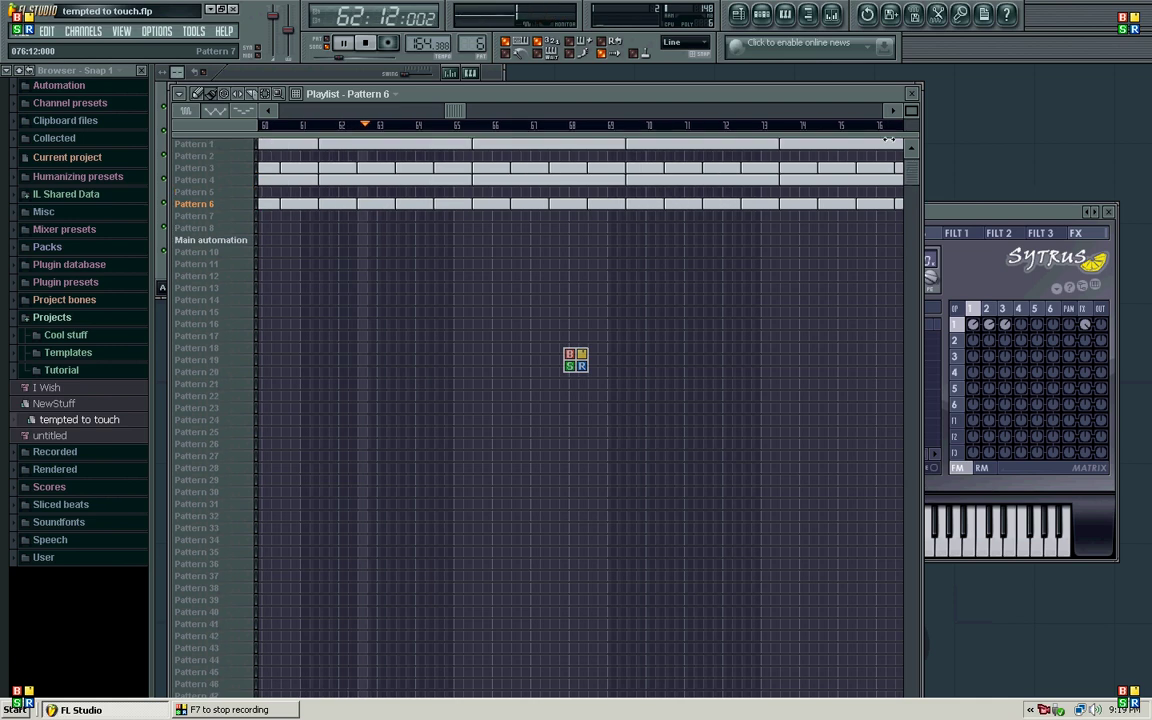
pyautogui.click(454, 157)
pyautogui.moveTo(458, 114); pyautogui.dragTo(378, 134)
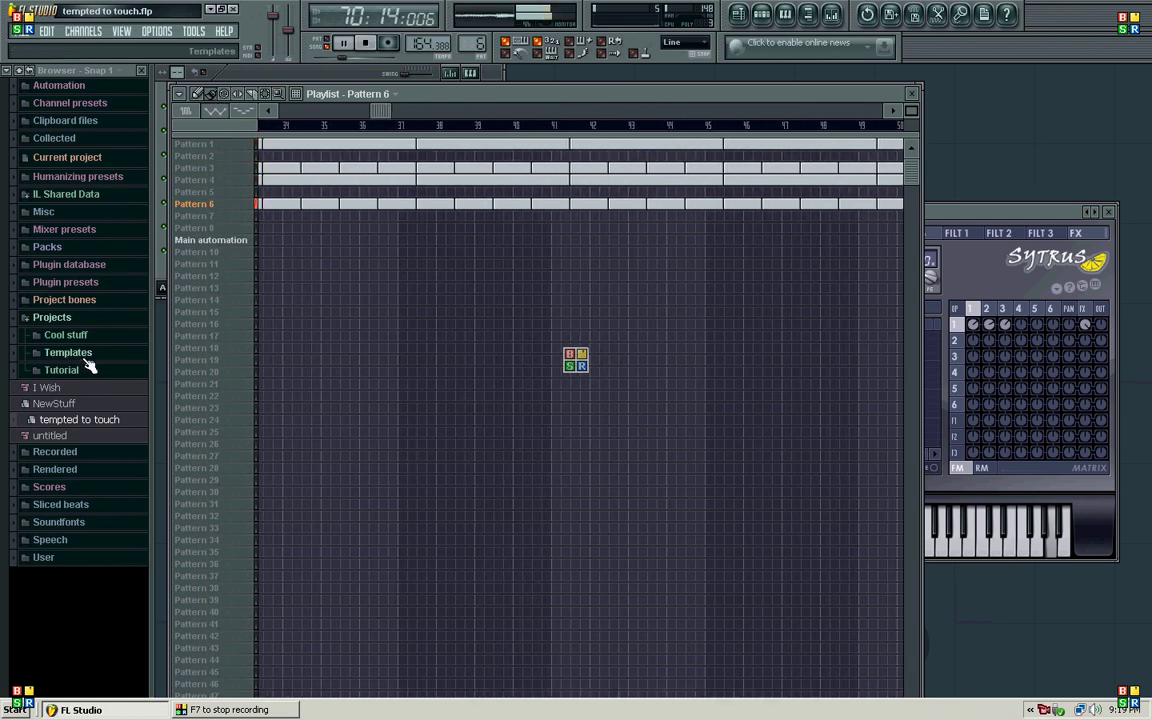
pyautogui.click(72, 318)
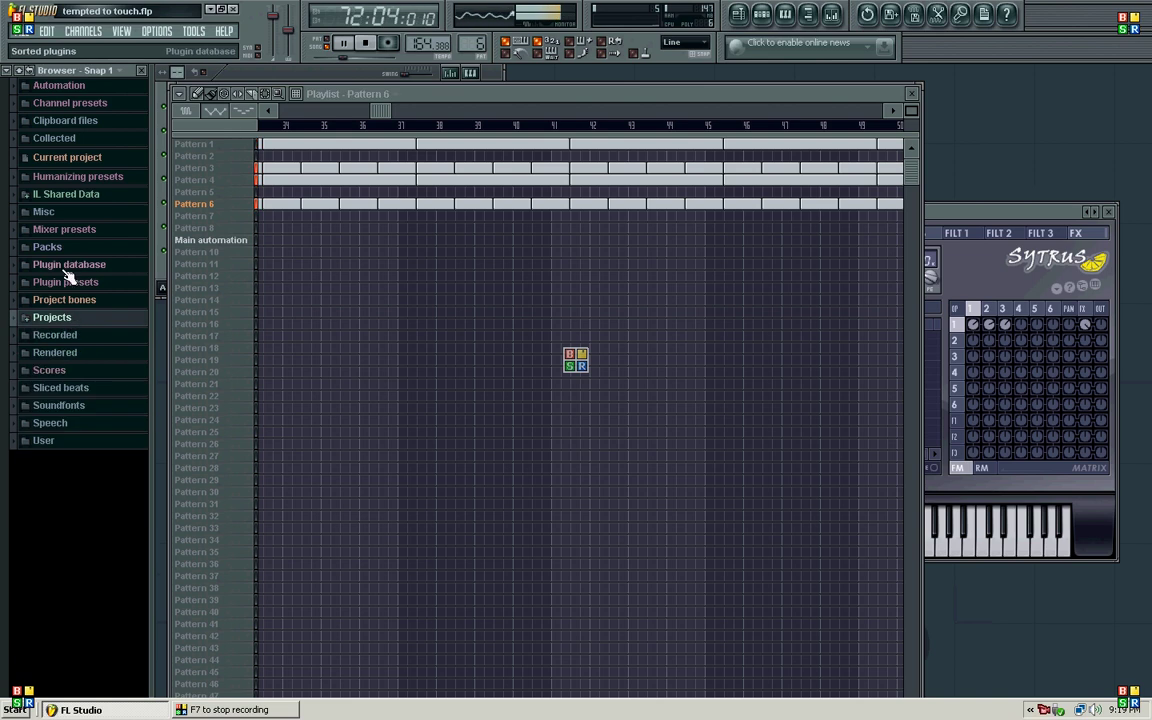
pyautogui.click(68, 250)
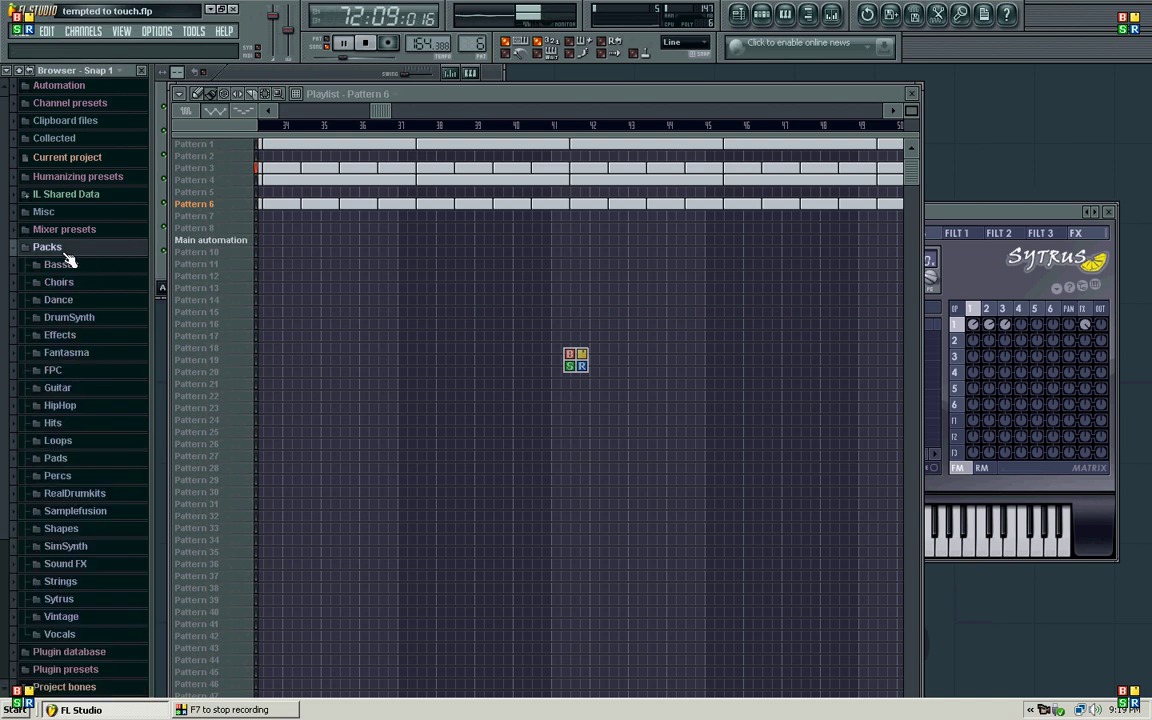
pyautogui.click(96, 563)
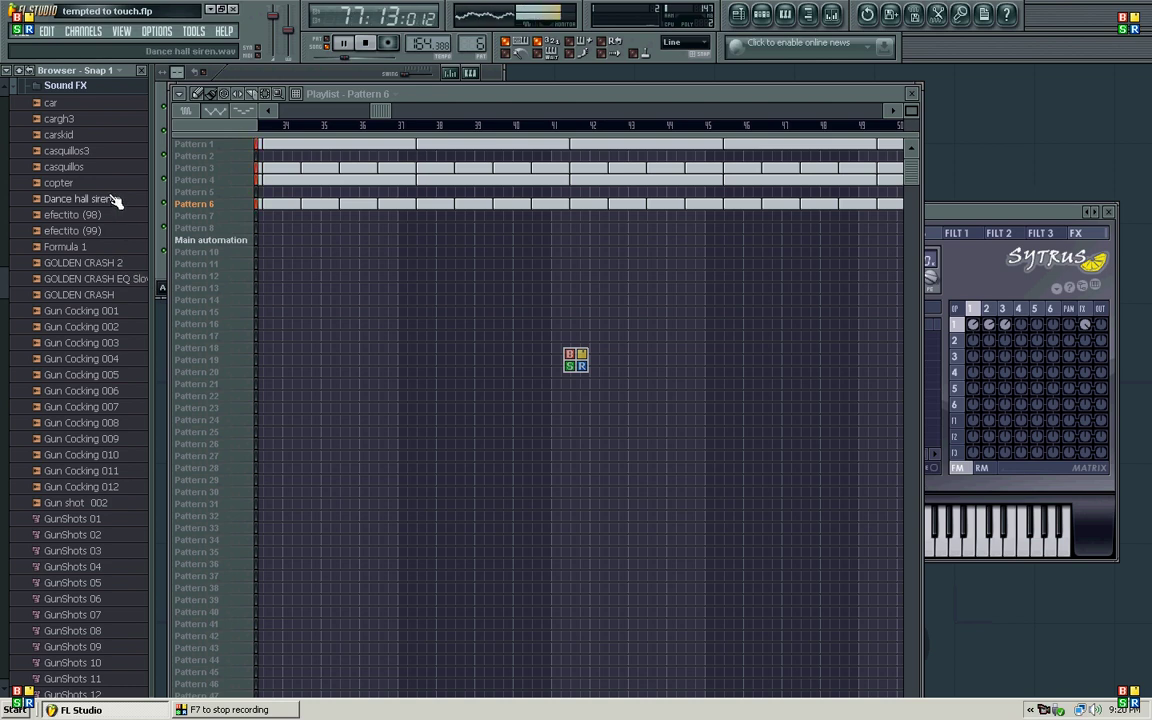
# Look through the Sound FX samples while following the song in the playlist, and audition the Dance hall siren sample
pyautogui.moveTo(373, 113); pyautogui.dragTo(501, 117)
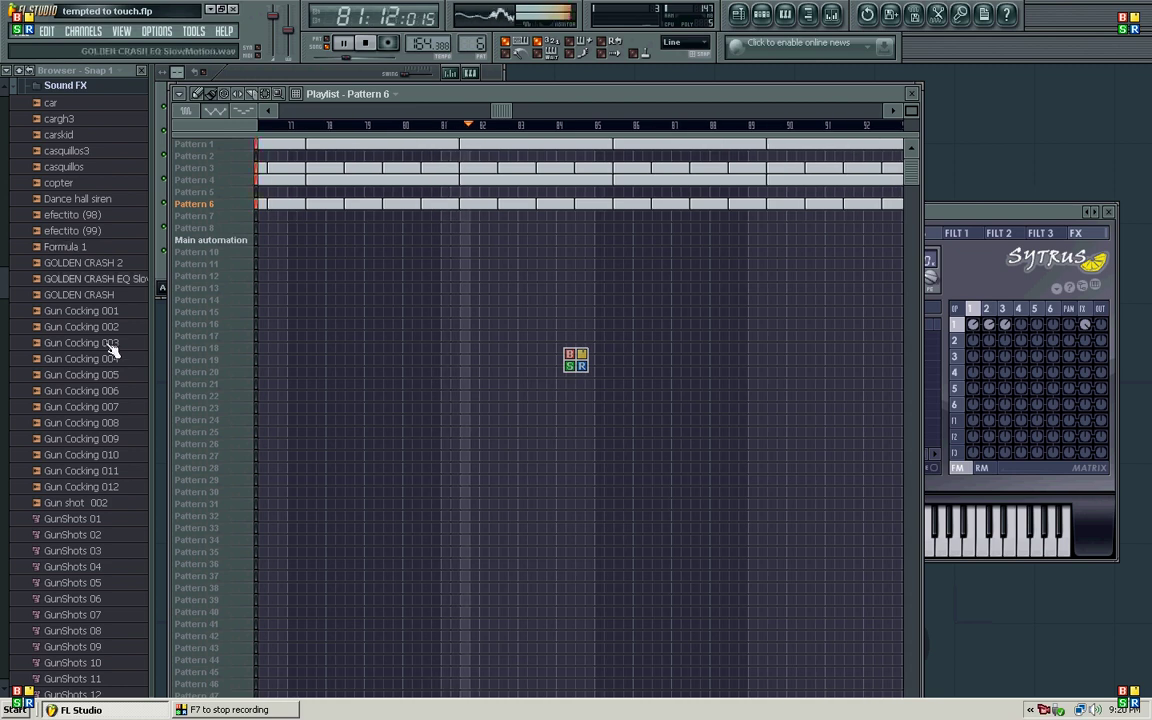
pyautogui.moveTo(6, 292); pyautogui.dragTo(1, 301)
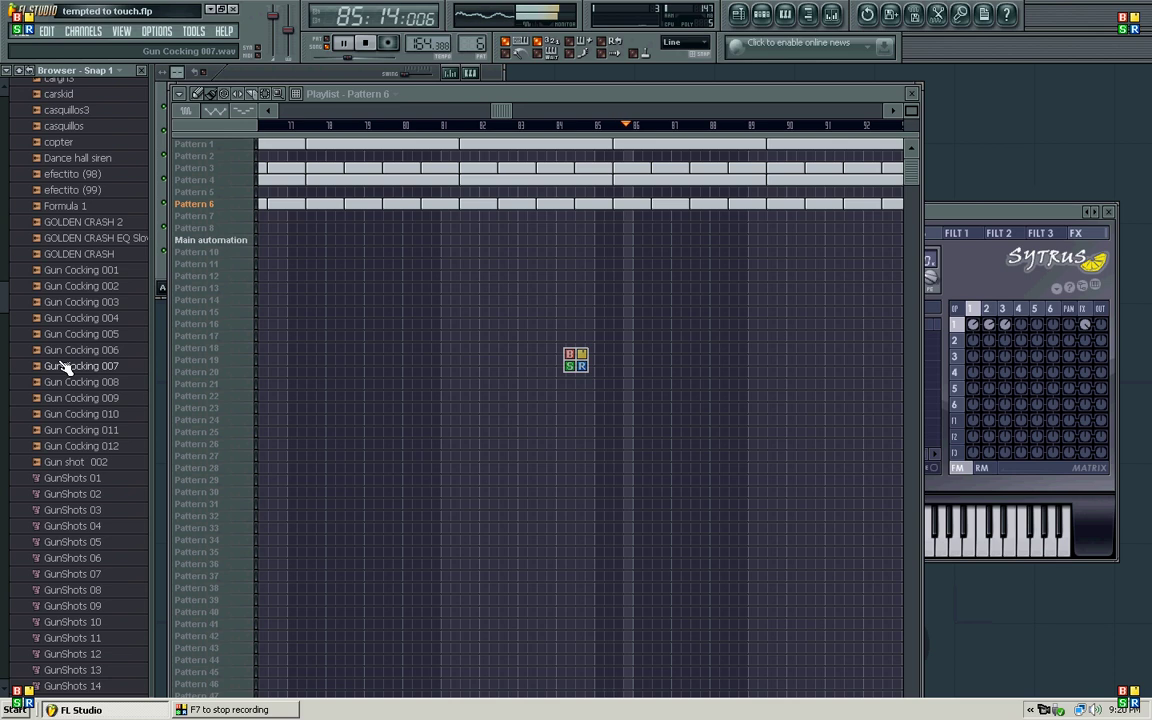
pyautogui.scroll(-3, 64, 366)
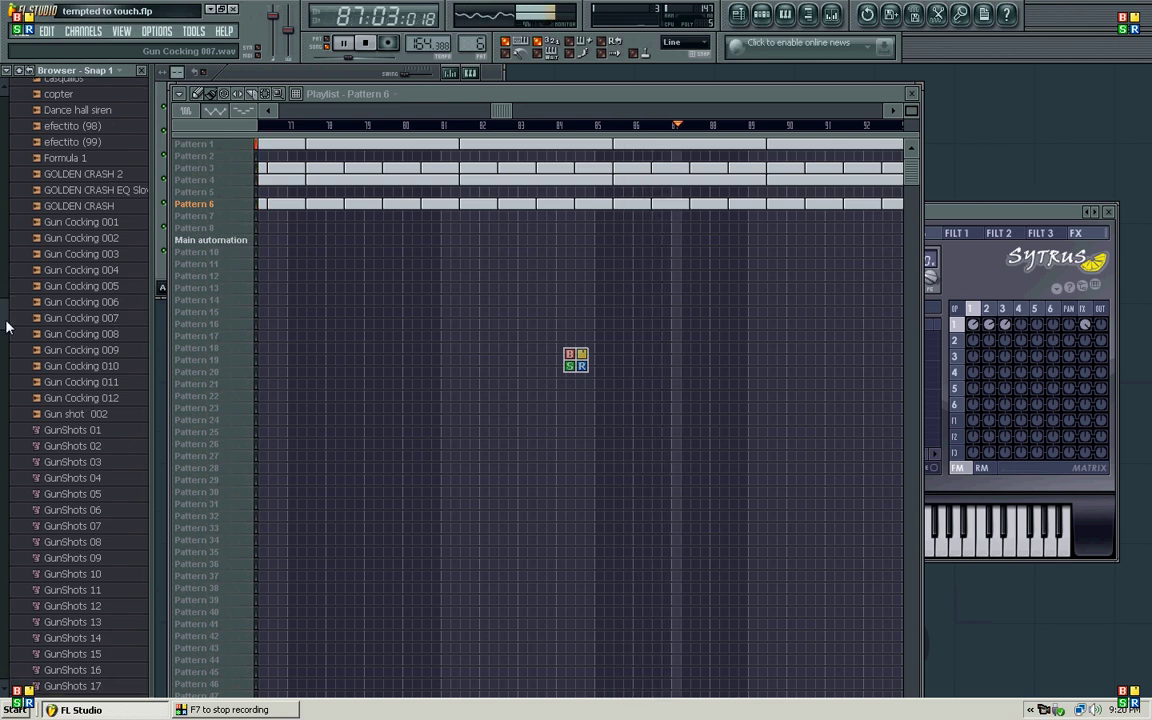
pyautogui.moveTo(507, 112); pyautogui.dragTo(566, 112)
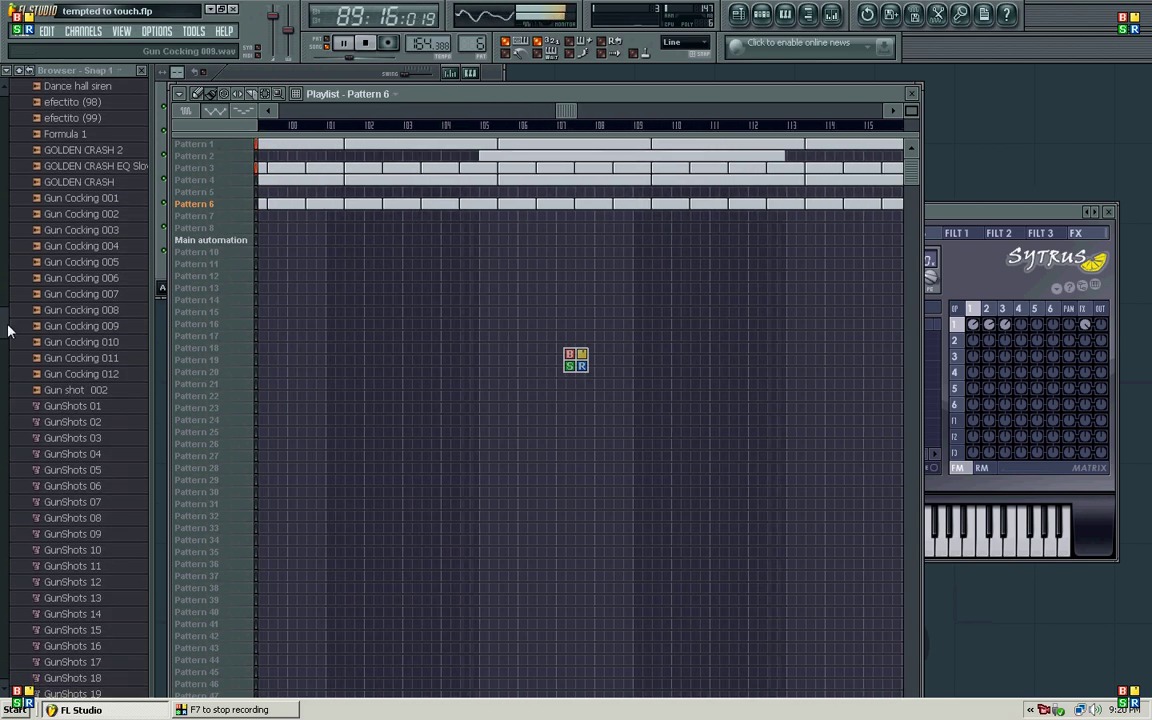
pyautogui.moveTo(3, 325); pyautogui.dragTo(60, 268)
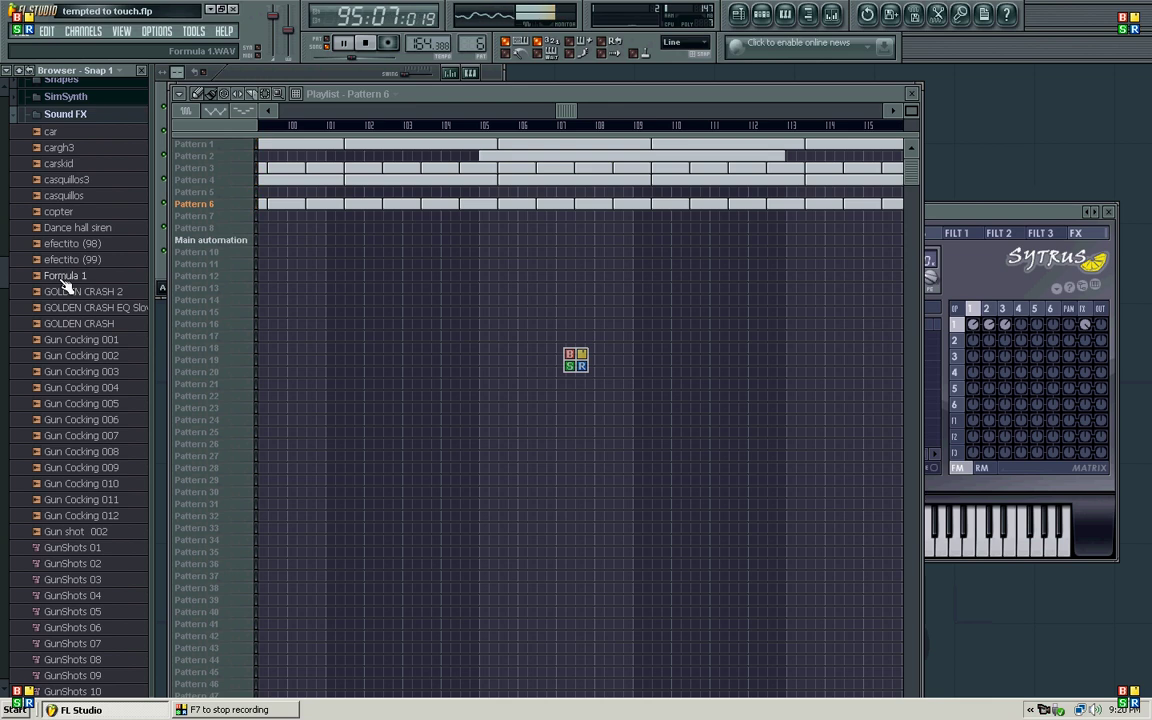
pyautogui.moveTo(568, 113)
pyautogui.mouseDown()
pyautogui.moveTo(499, 115)
pyautogui.moveTo(561, 123)
pyautogui.mouseUp()
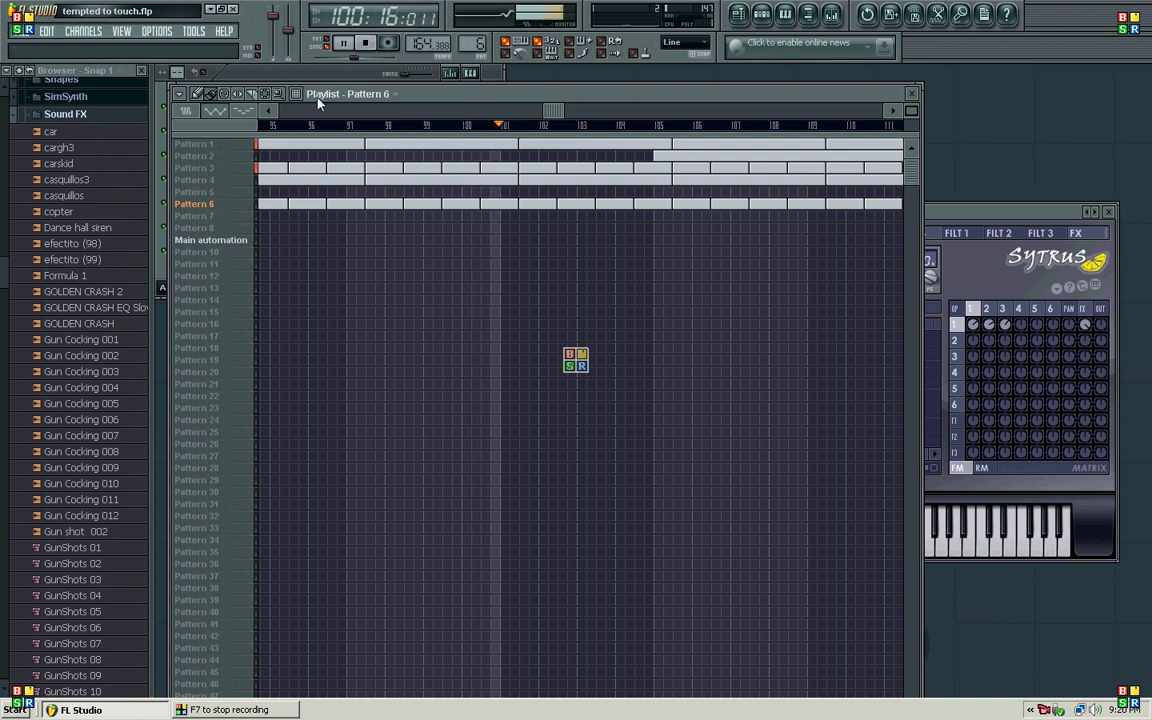
pyautogui.click(84, 229)
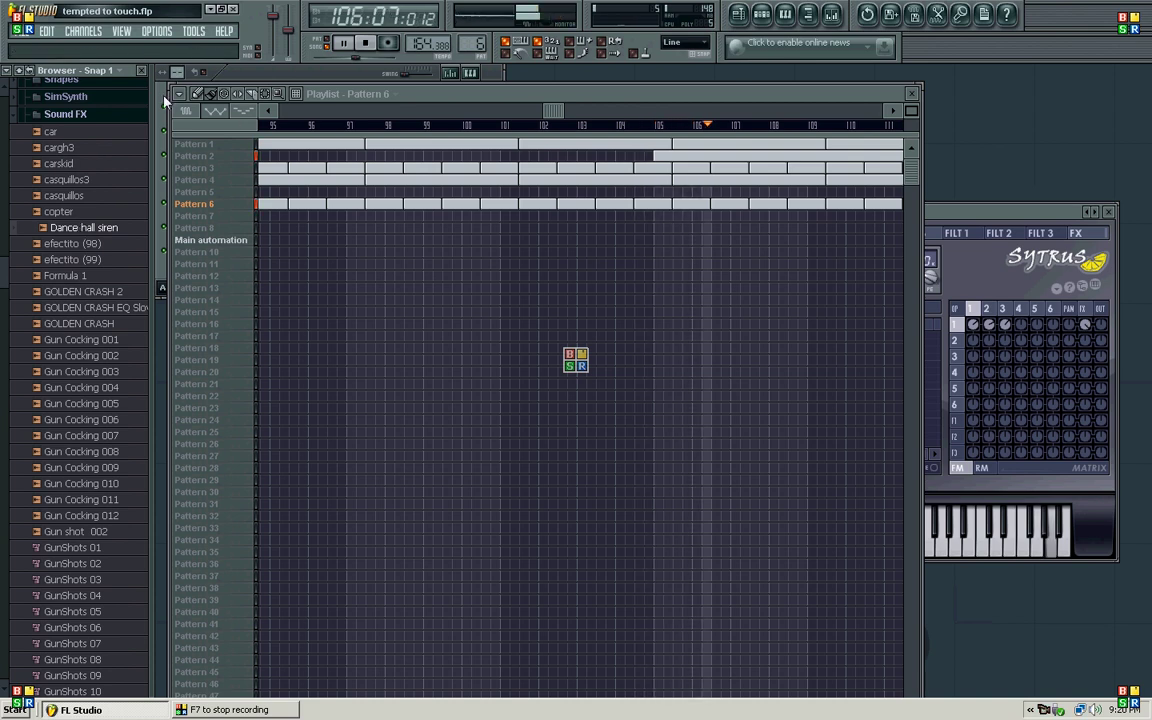
# Close the playlist to reveal the channel rack and switch to pattern 4
pyautogui.press('F6')
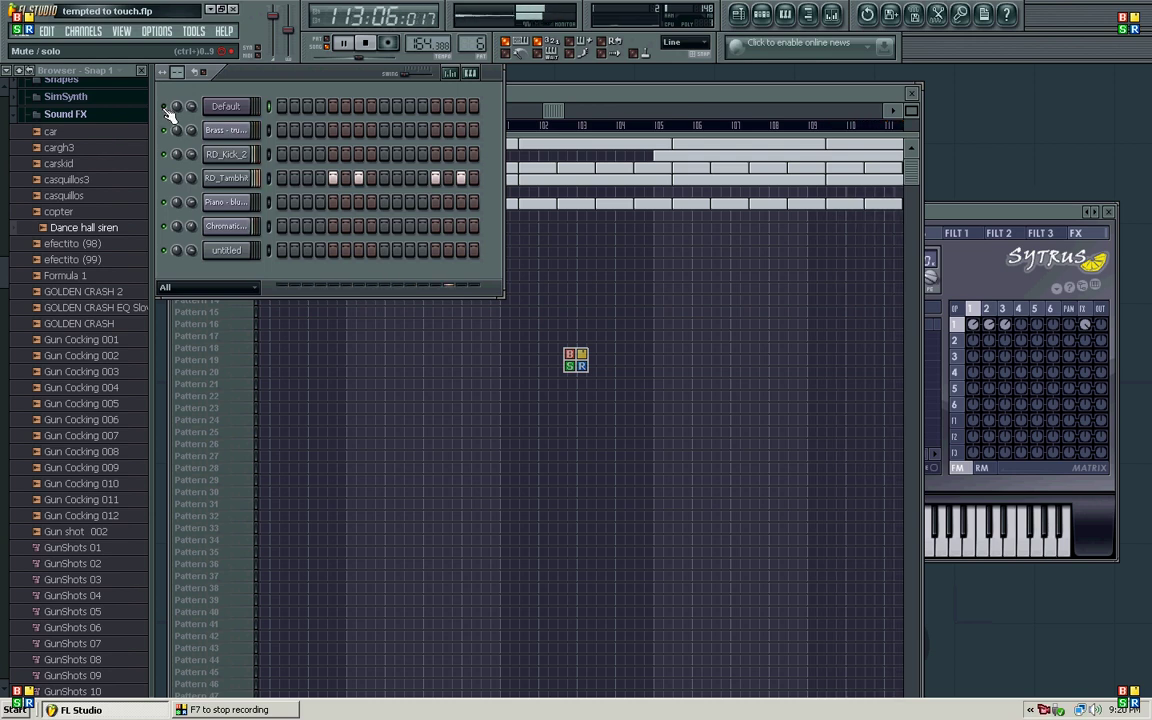
pyautogui.click(561, 118)
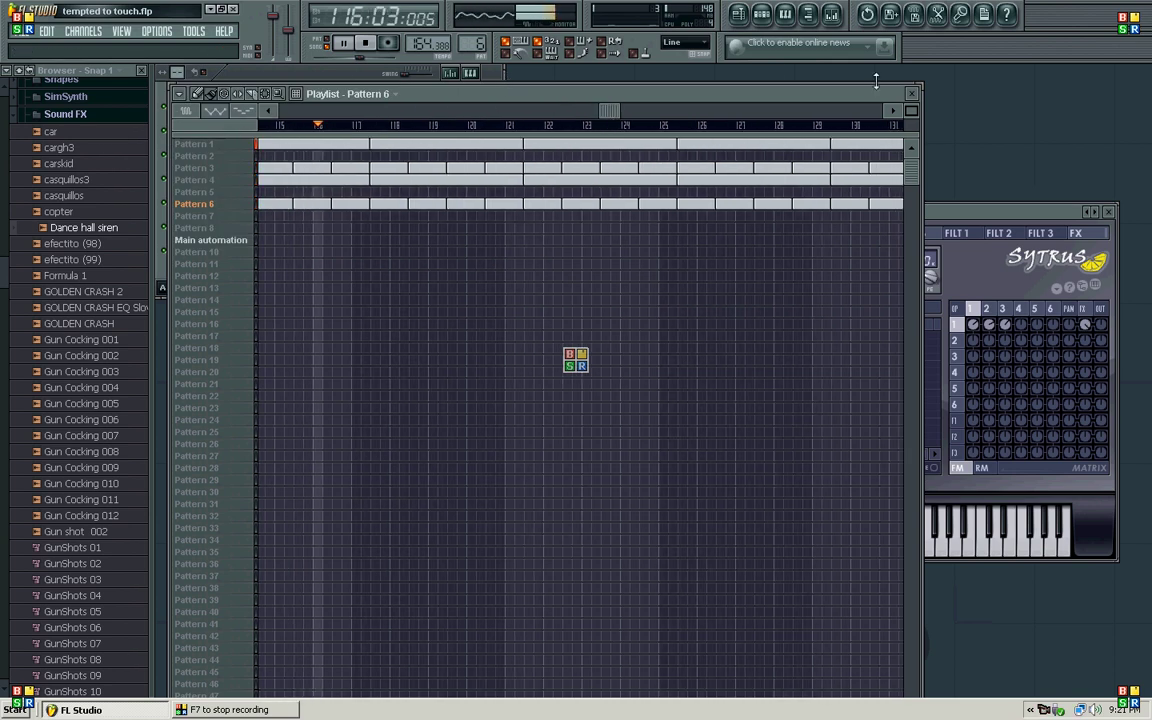
pyautogui.click(911, 94)
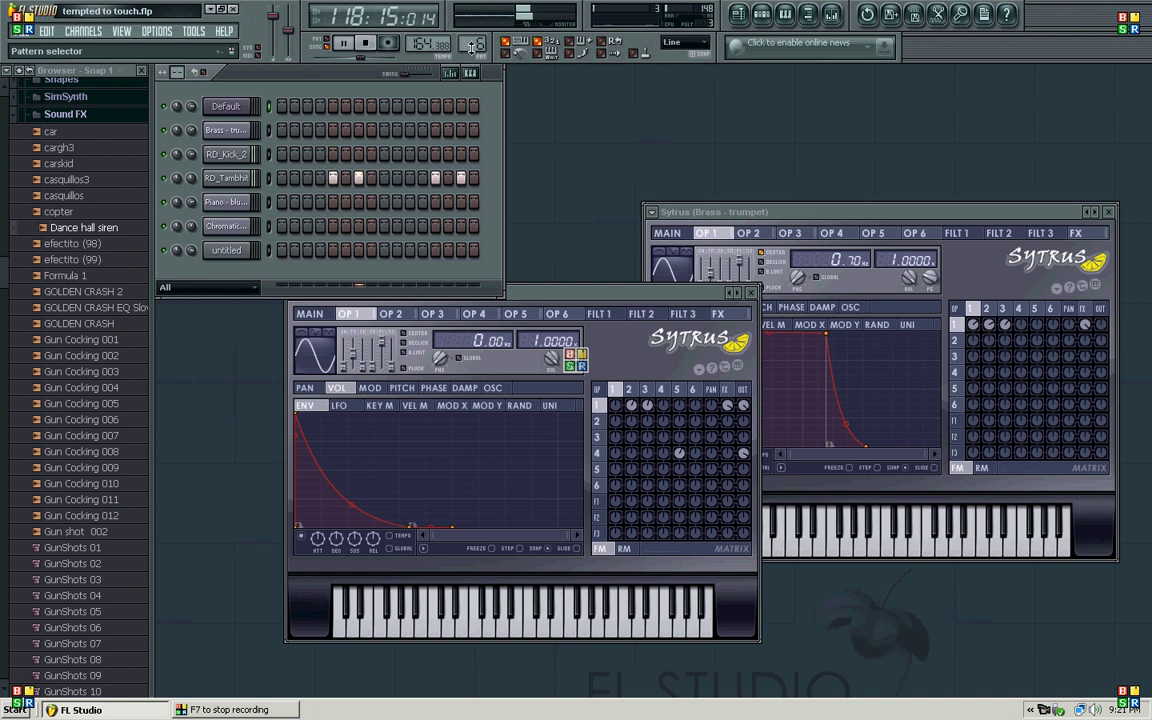
pyautogui.moveTo(471, 45); pyautogui.dragTo(471, 60)
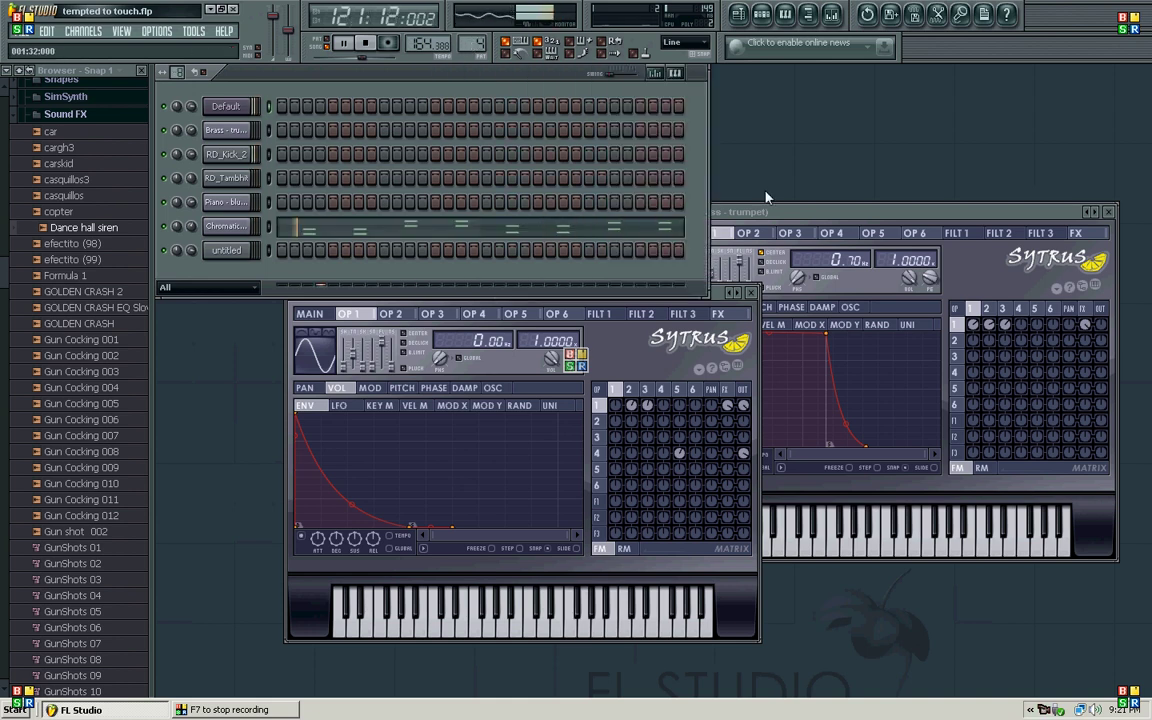
# Collapse the Sound FX folder and inspect the Chromatics and Brass presets in the Sytrus pack, closing each folder again
pyautogui.click(76, 116)
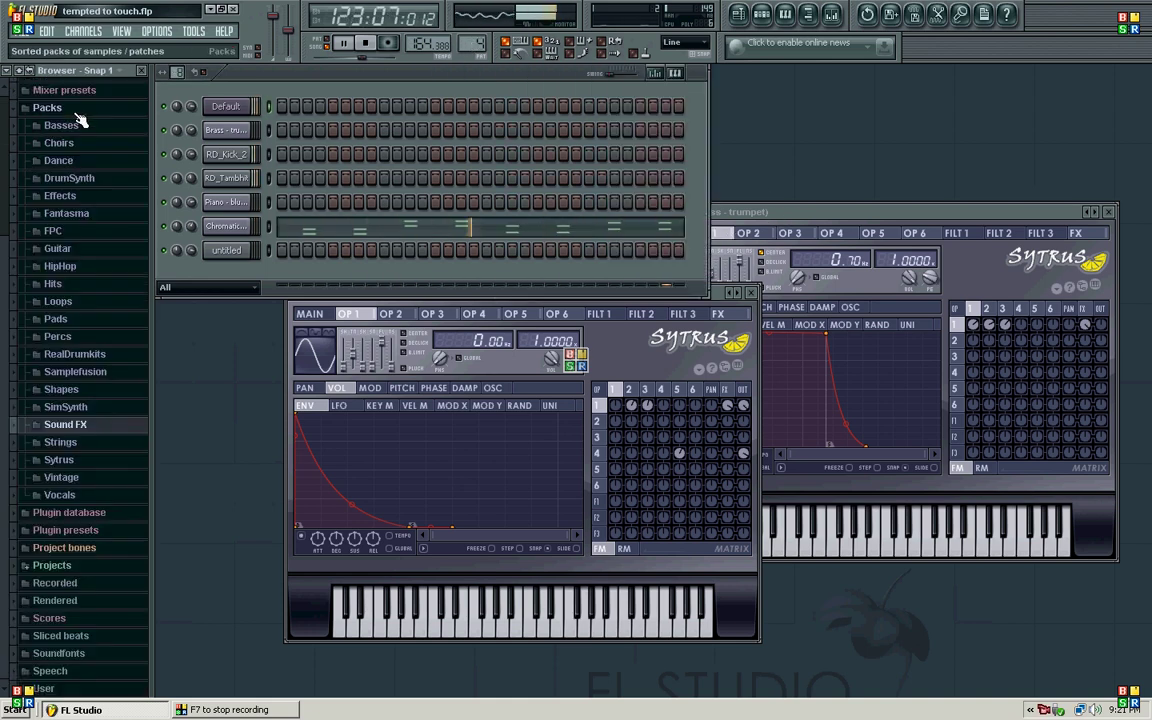
pyautogui.click(90, 460)
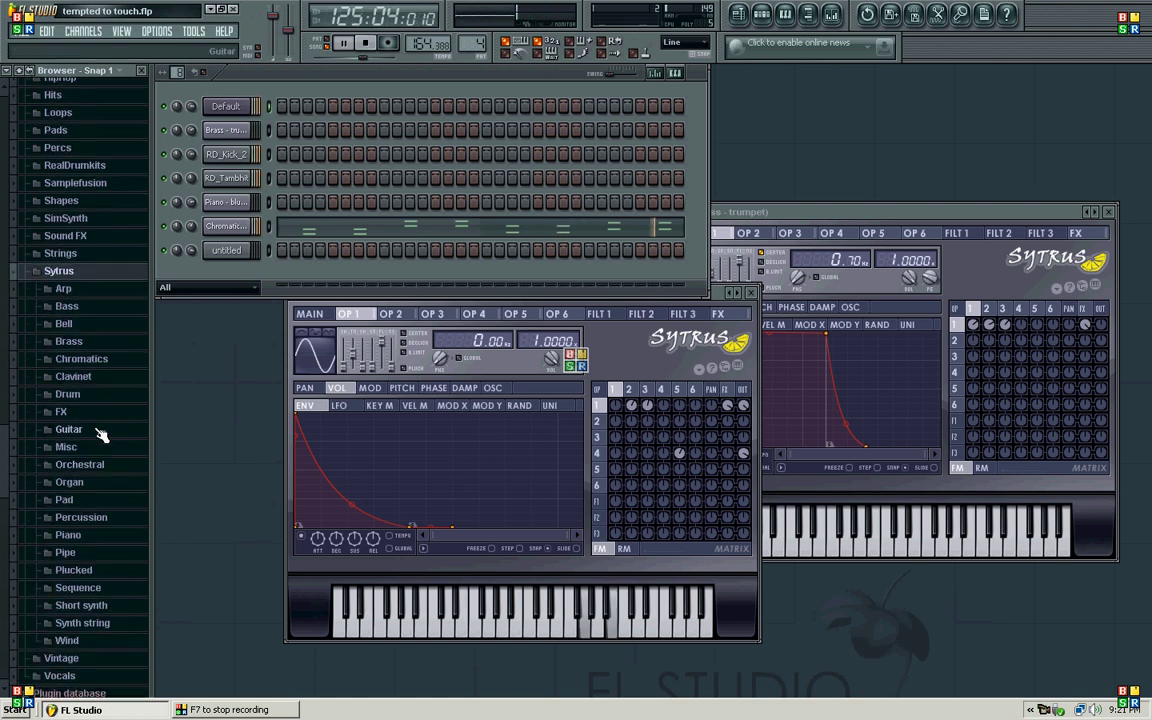
pyautogui.click(92, 359)
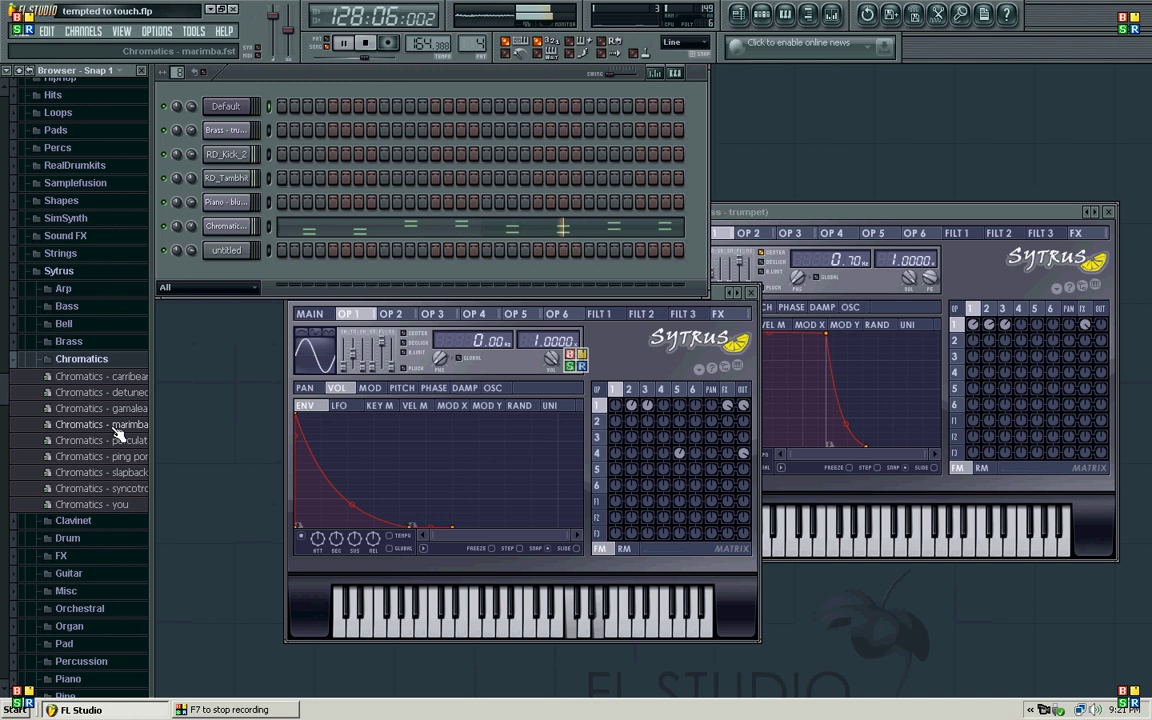
pyautogui.click(82, 359)
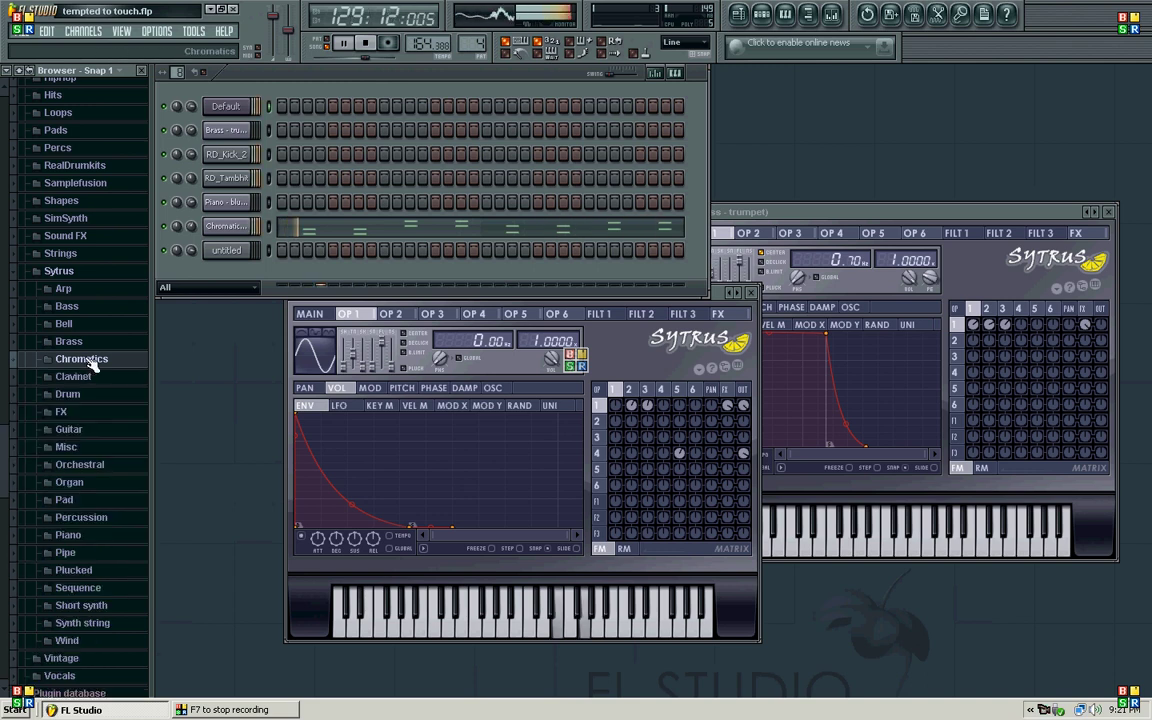
pyautogui.click(86, 342)
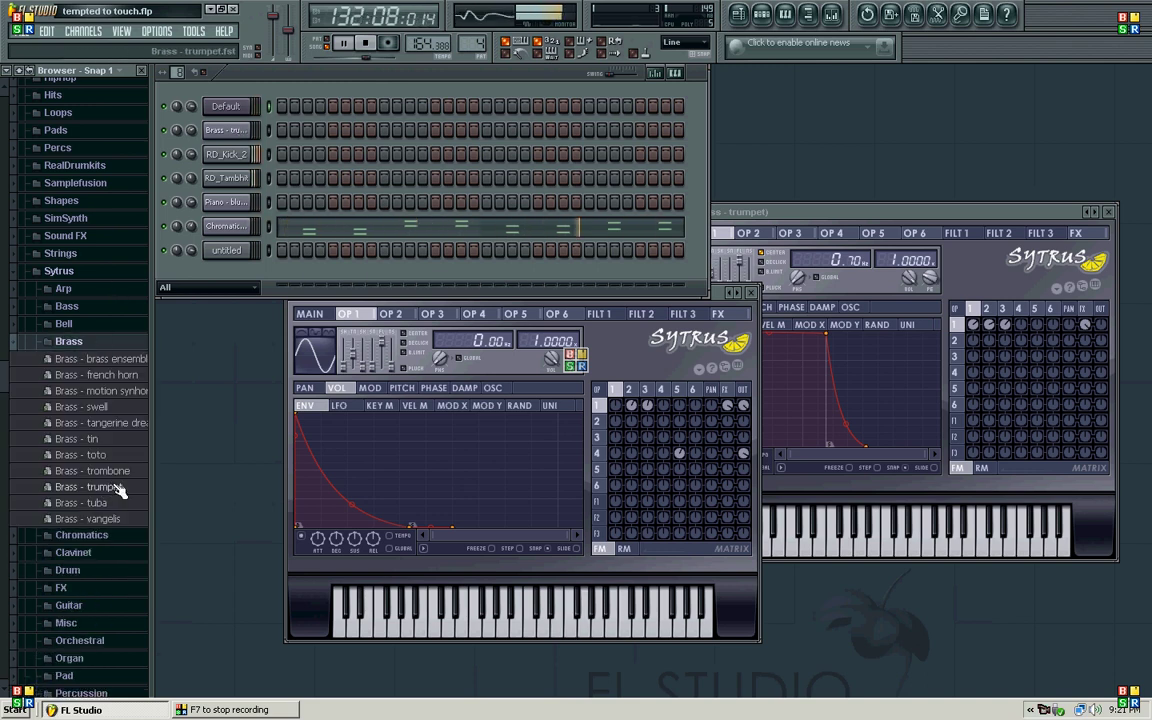
pyautogui.click(76, 343)
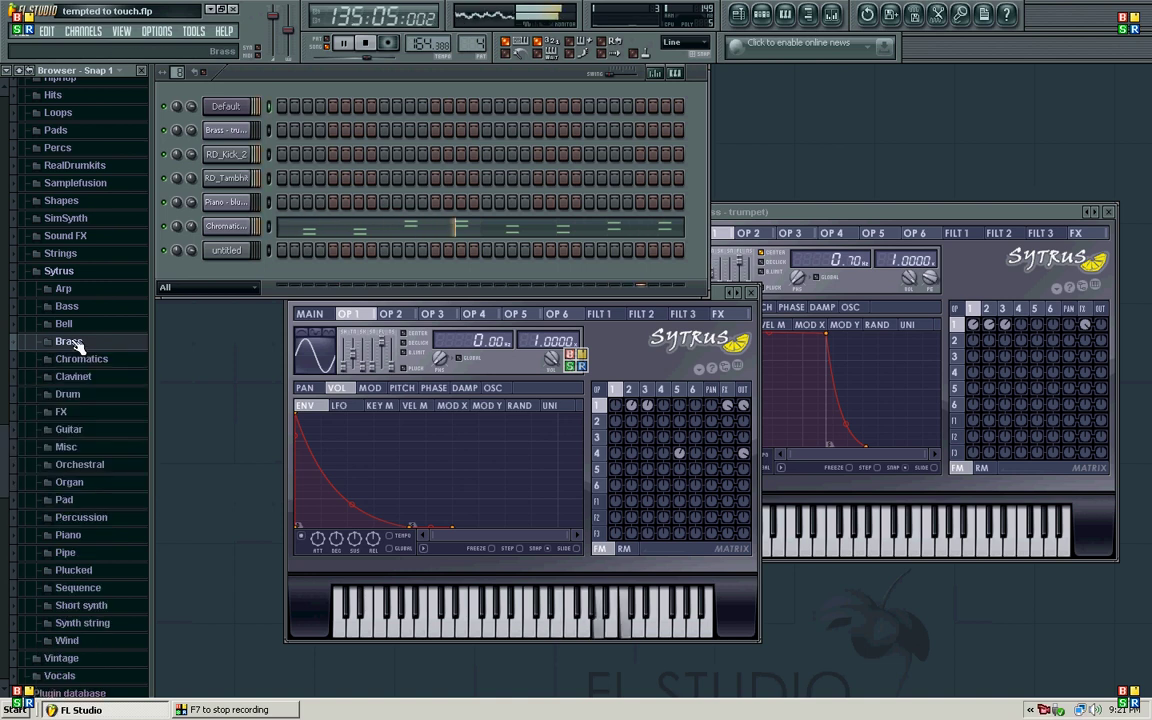
pyautogui.click(74, 270)
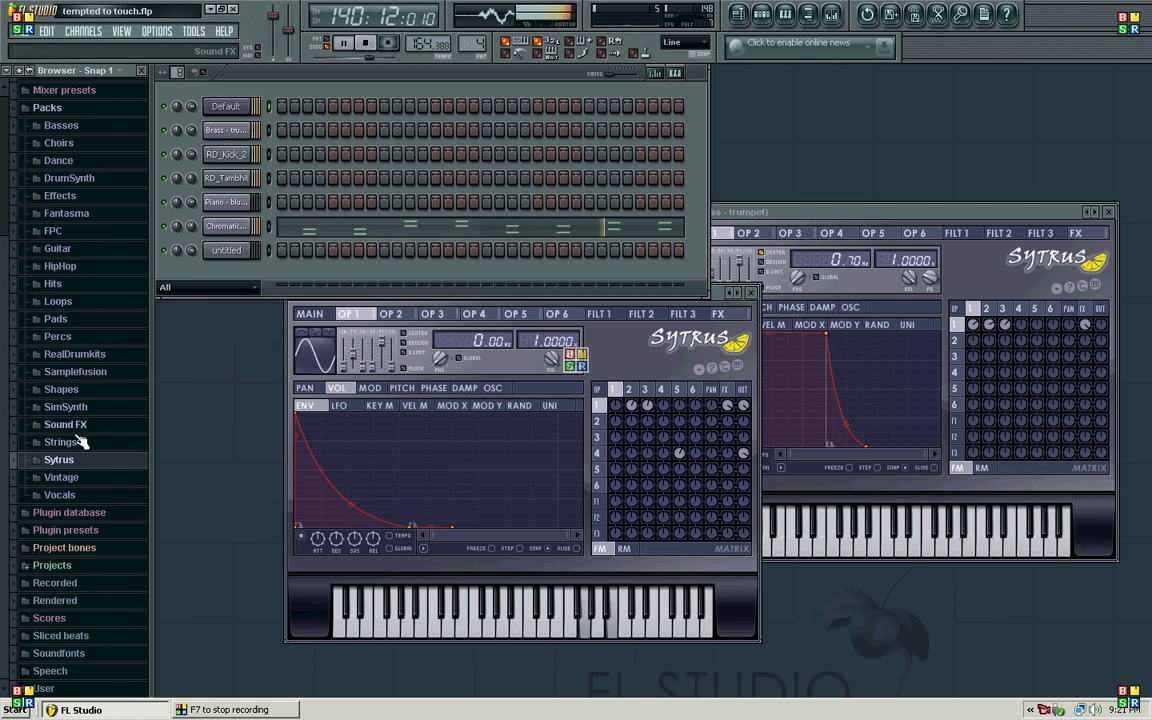
# Reopen the playlist towards the song's end and browse the gun samples in the Sound FX folder
pyautogui.click(740, 14)
pyautogui.moveTo(609, 110); pyautogui.dragTo(684, 122)
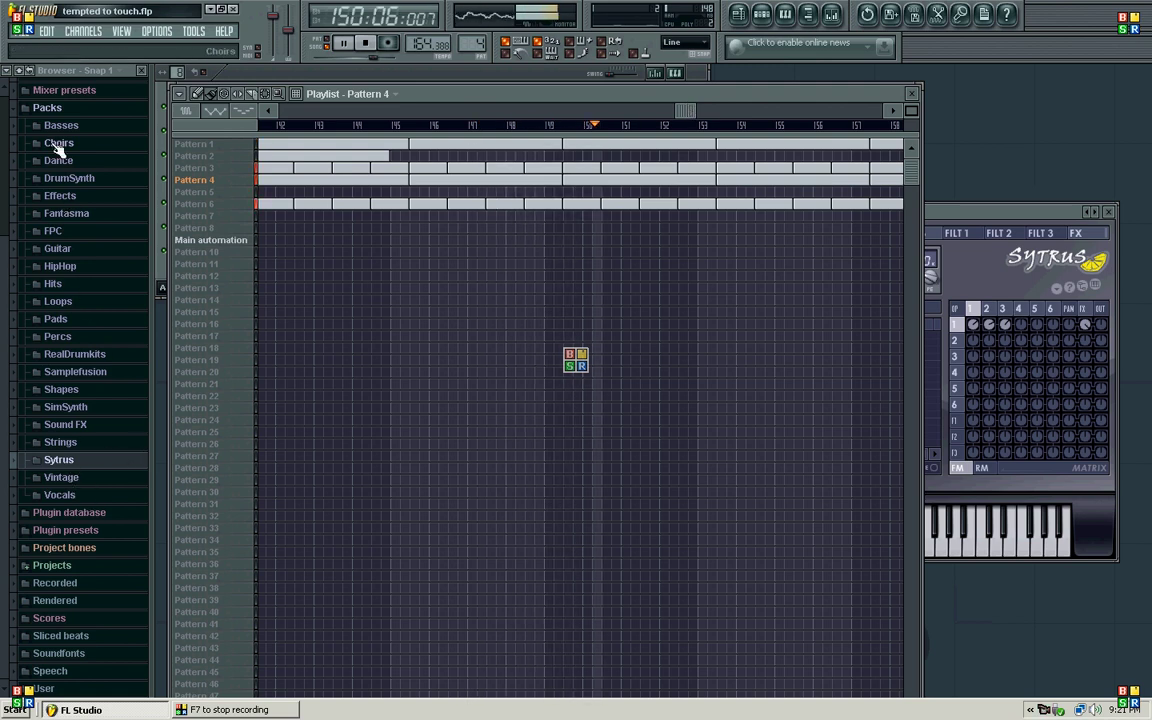
pyautogui.click(66, 424)
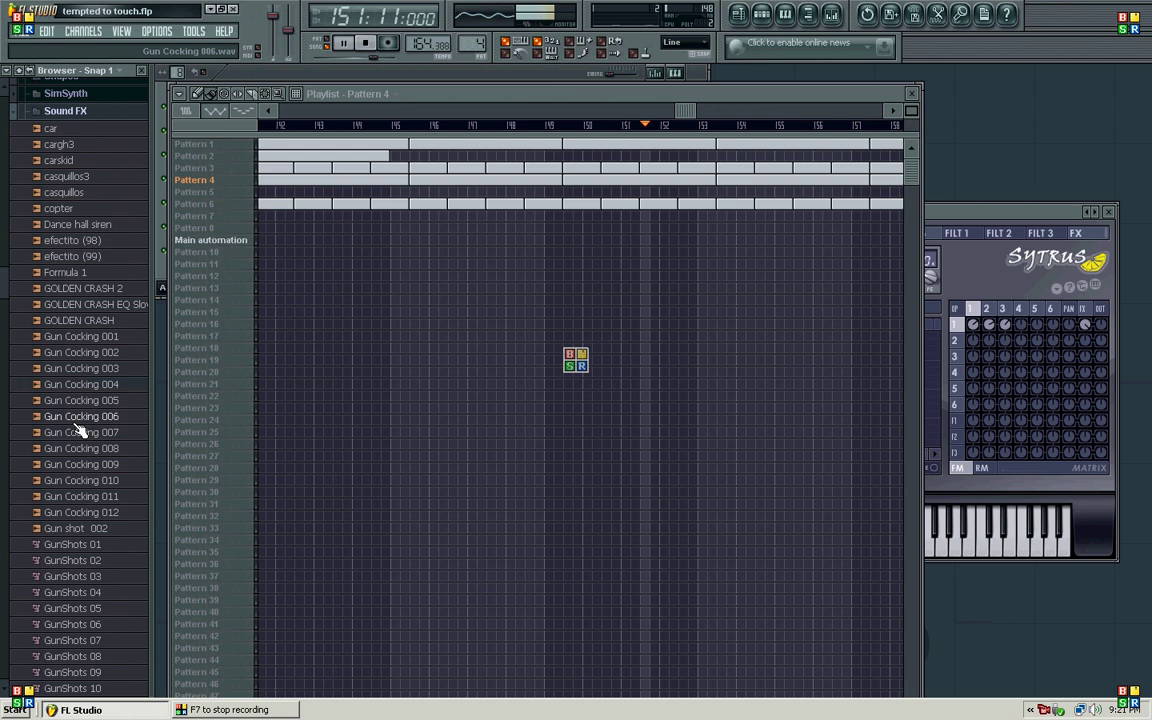
pyautogui.scroll(-2, 45, 430)
pyautogui.scroll(-4, 55, 338)
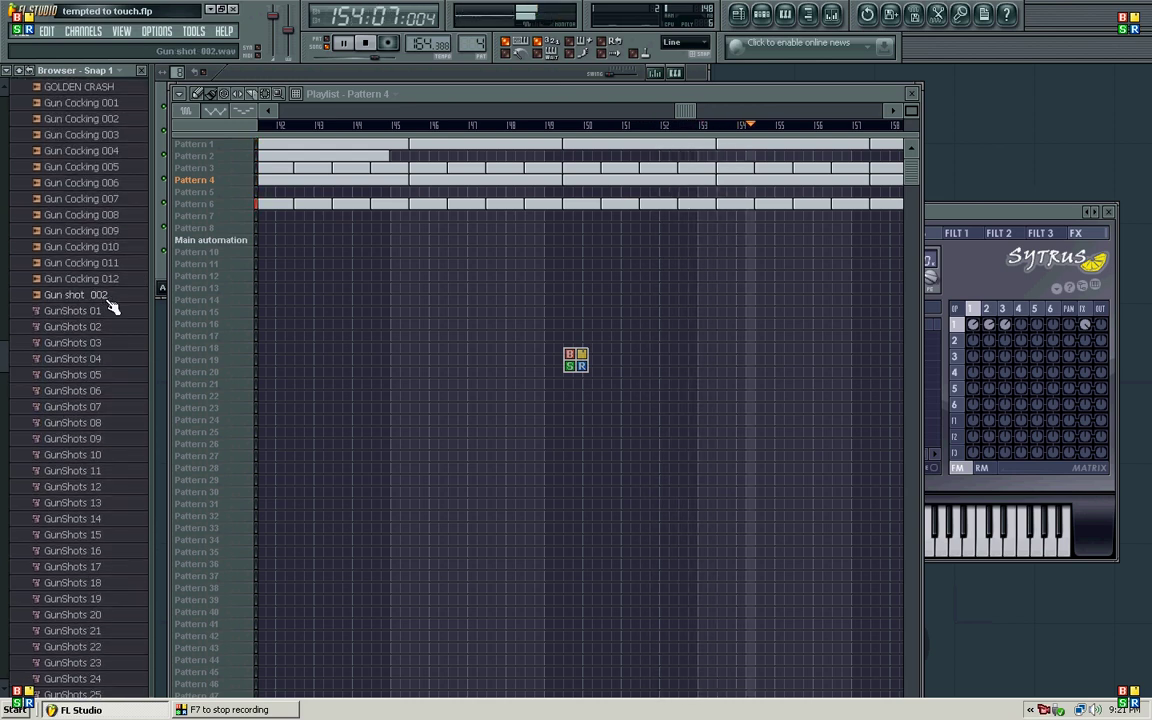
pyautogui.scroll(-2, 103, 305)
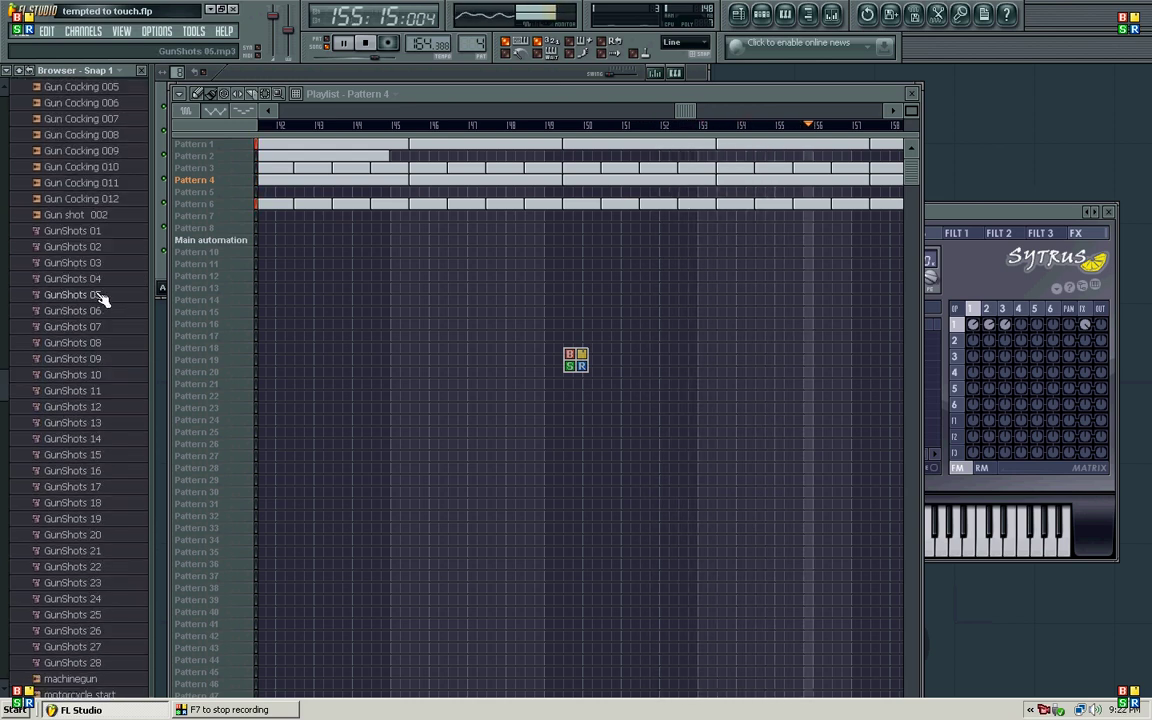
pyautogui.scroll(1, 106, 308)
pyautogui.moveTo(681, 111); pyautogui.dragTo(717, 111)
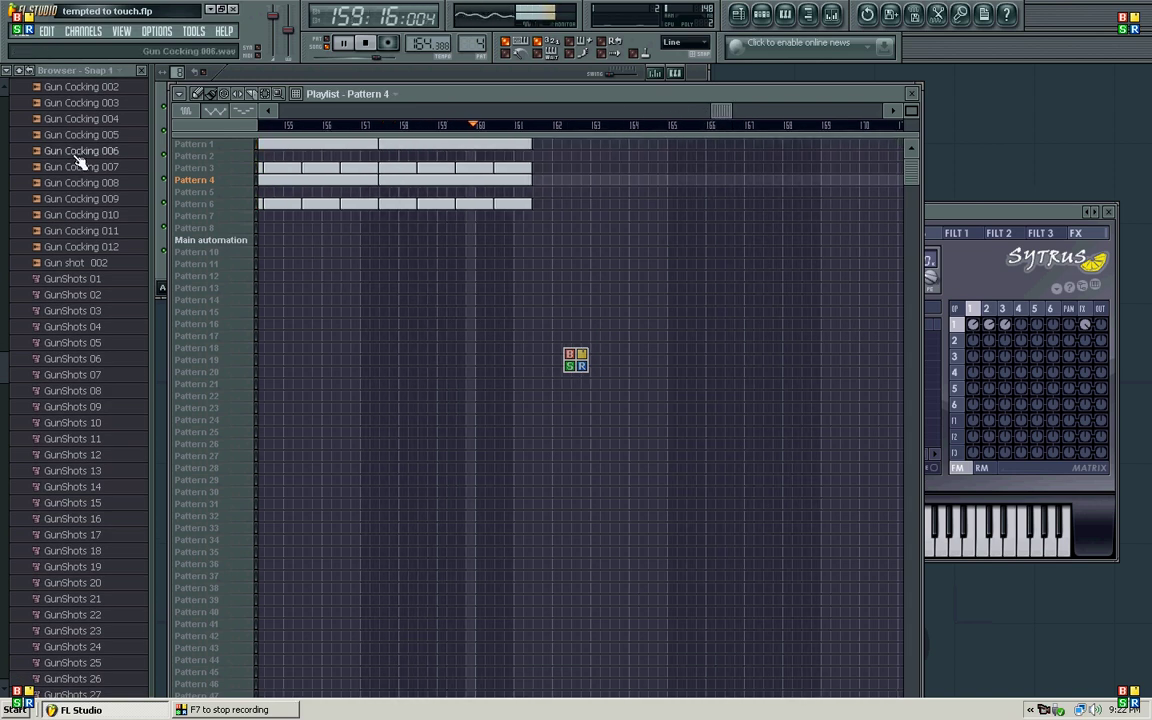
# Audition the GunShots 04 sample and stop the song playback
pyautogui.moveTo(81, 153); pyautogui.dragTo(85, 263)
pyautogui.click(78, 327)
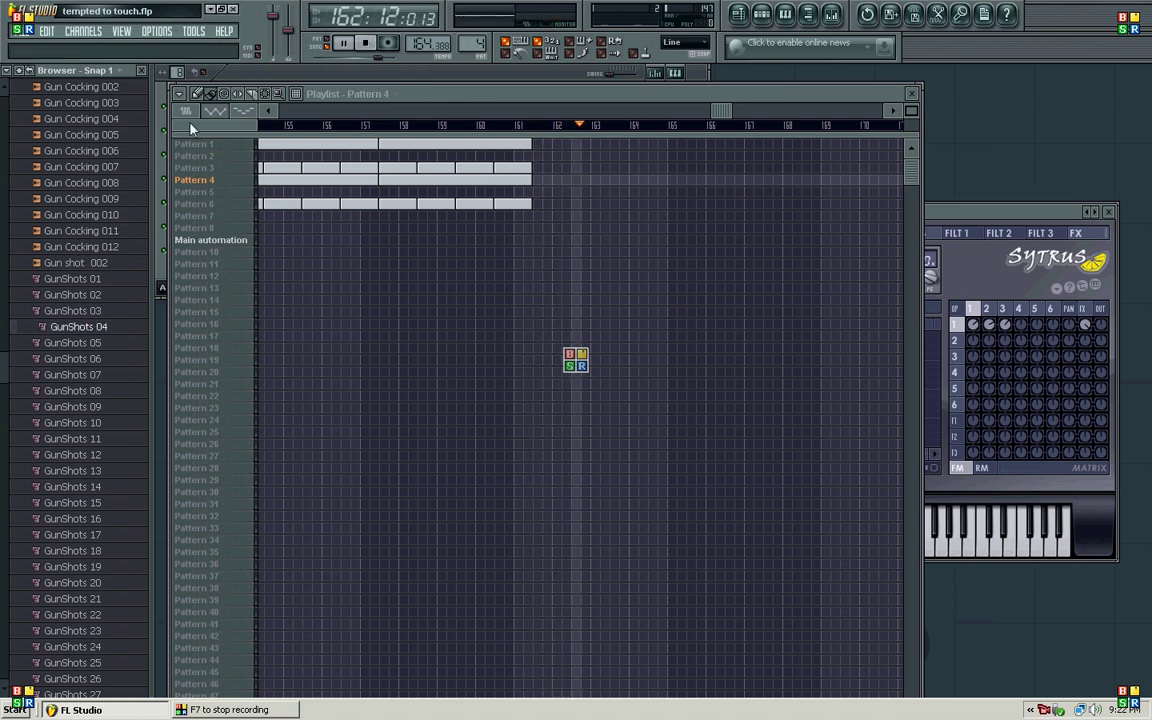
pyautogui.click(369, 43)
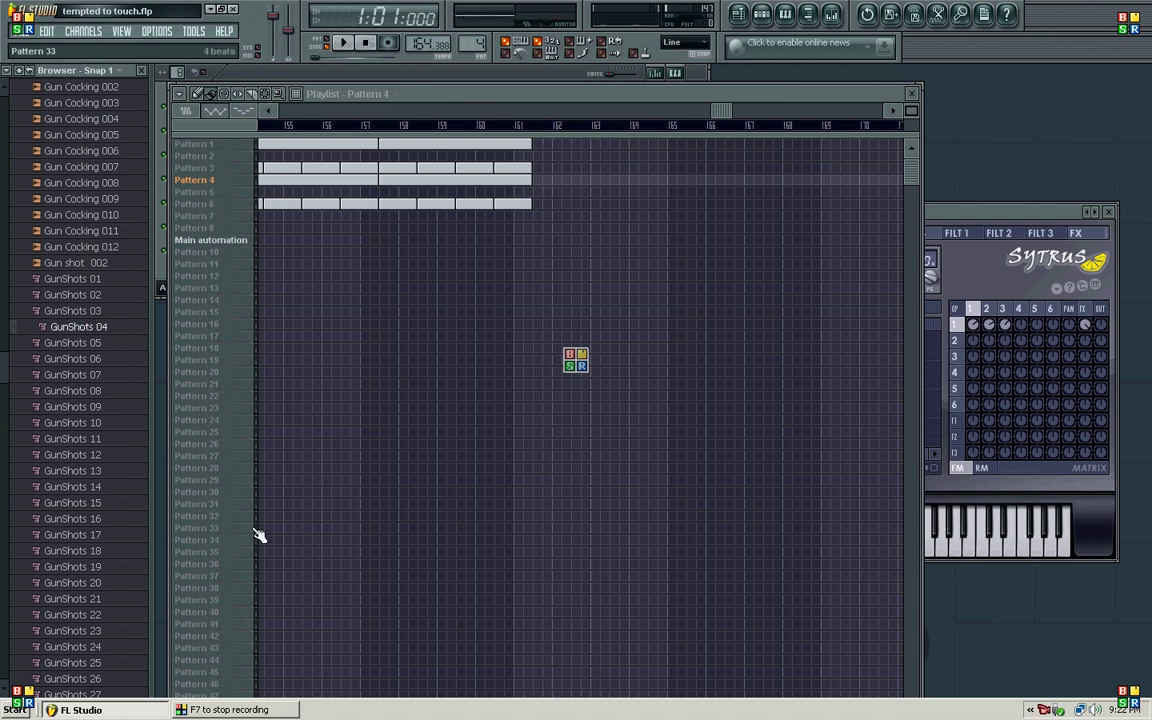